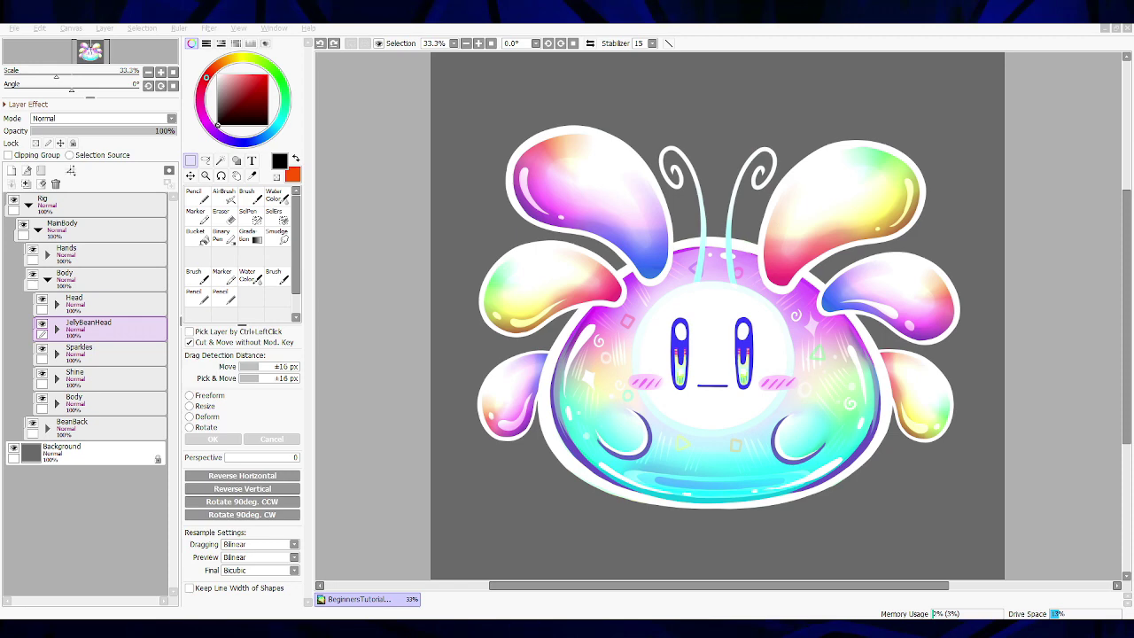
Step: Collapse and reopen the Rig folder, and select the MainBody folder inside it
click(27, 205)
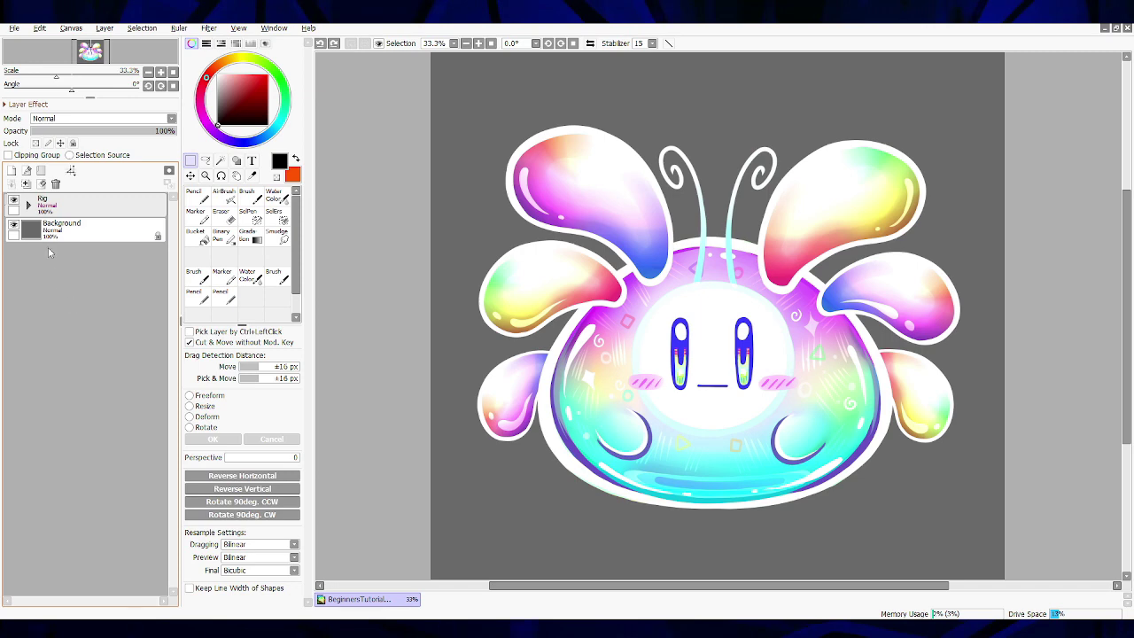
click(63, 212)
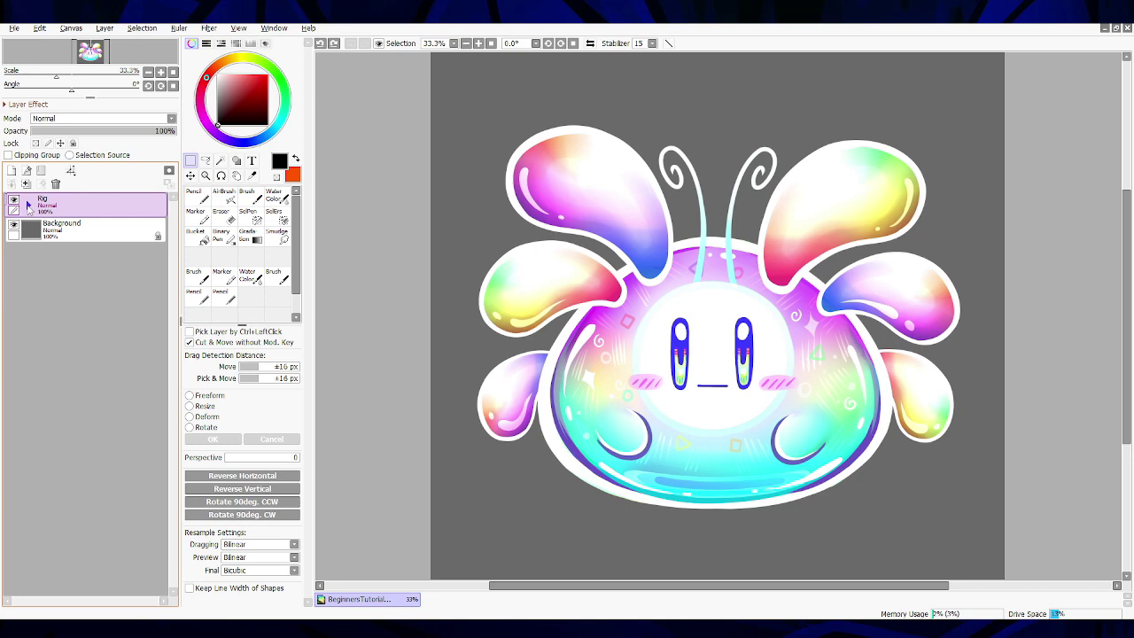
click(28, 206)
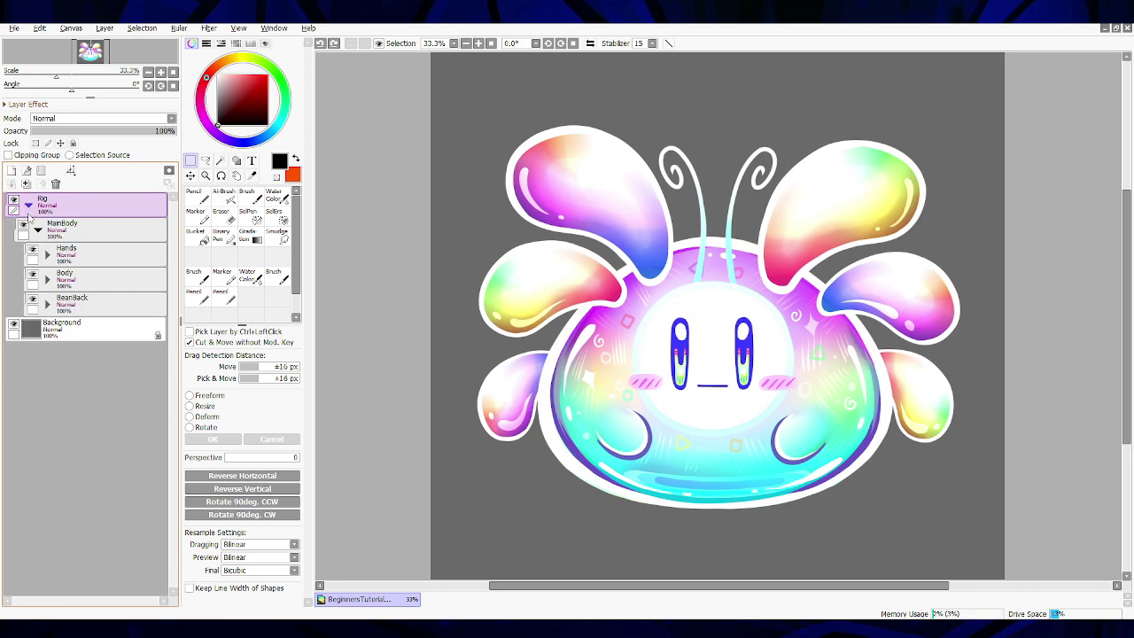
click(63, 228)
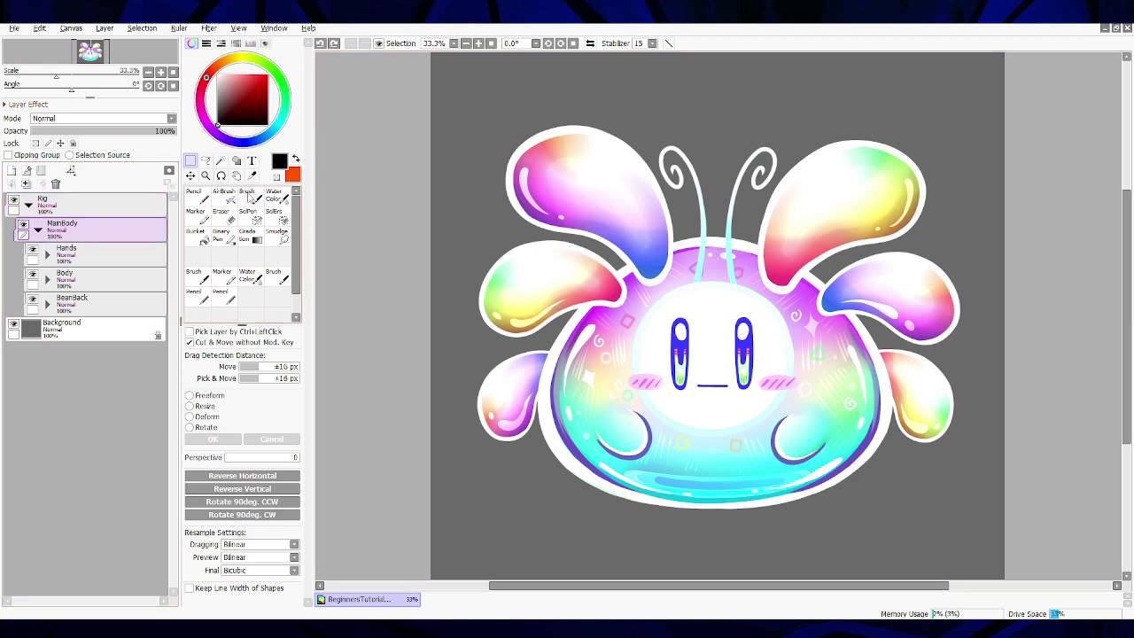
Step: Try moving the whole MainBody folder's artwork on the canvas with the Move tool and undo the move
click(189, 174)
drag(363, 137, 346, 117)
key(ctrl+z)
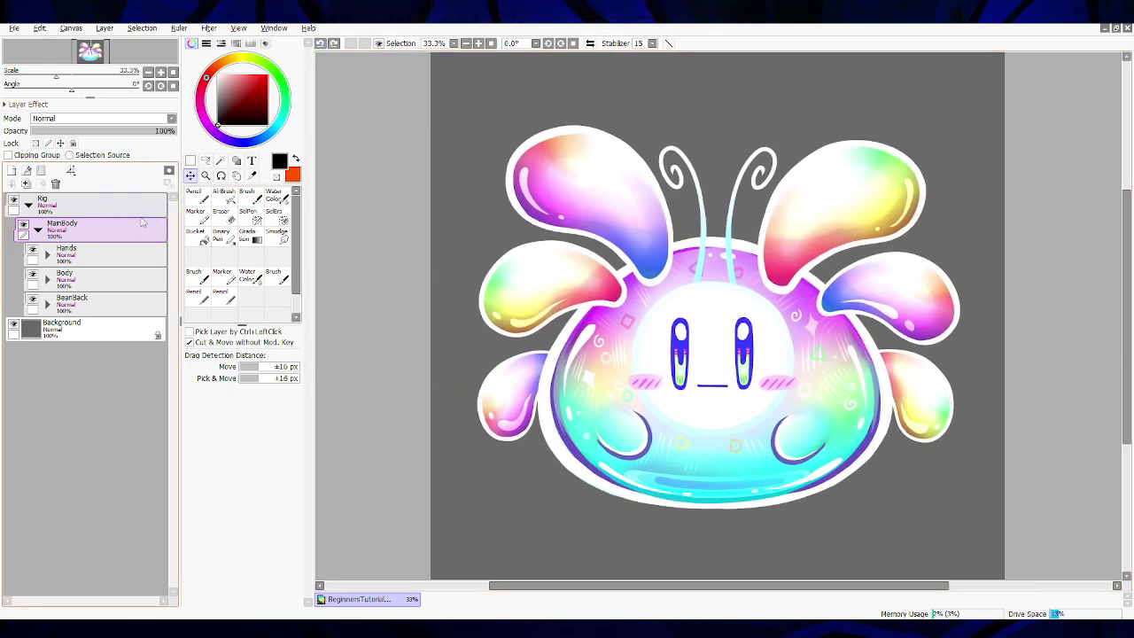
Step: With the MainBody folder selected, toggle the Hands folder off and on to check which artwork it holds
click(46, 210)
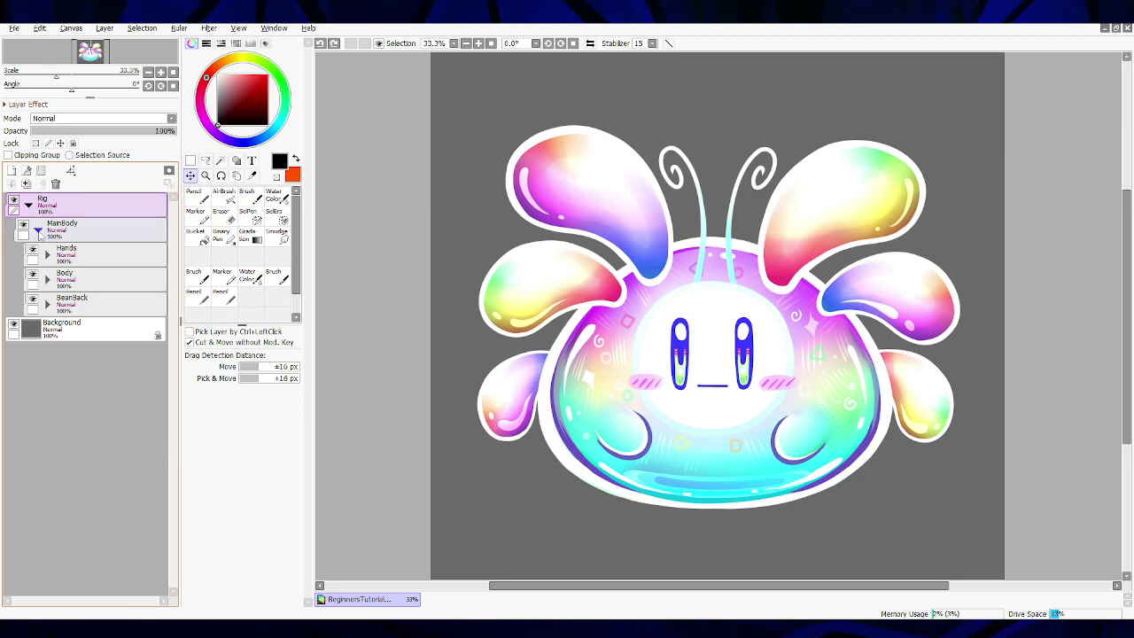
click(73, 231)
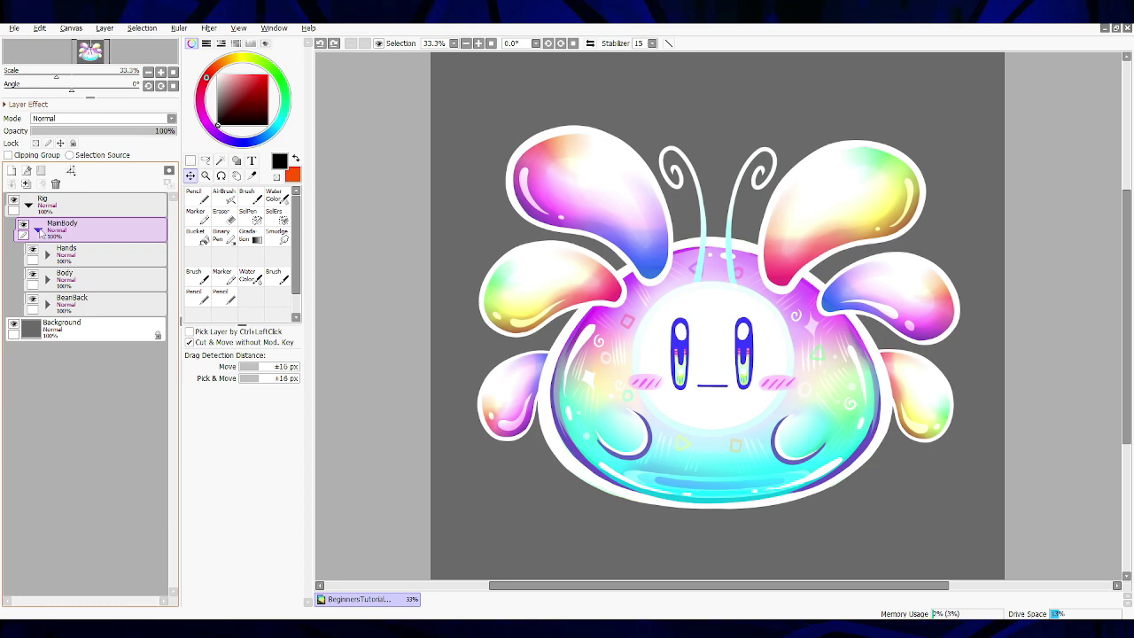
click(33, 251)
click(32, 252)
click(33, 252)
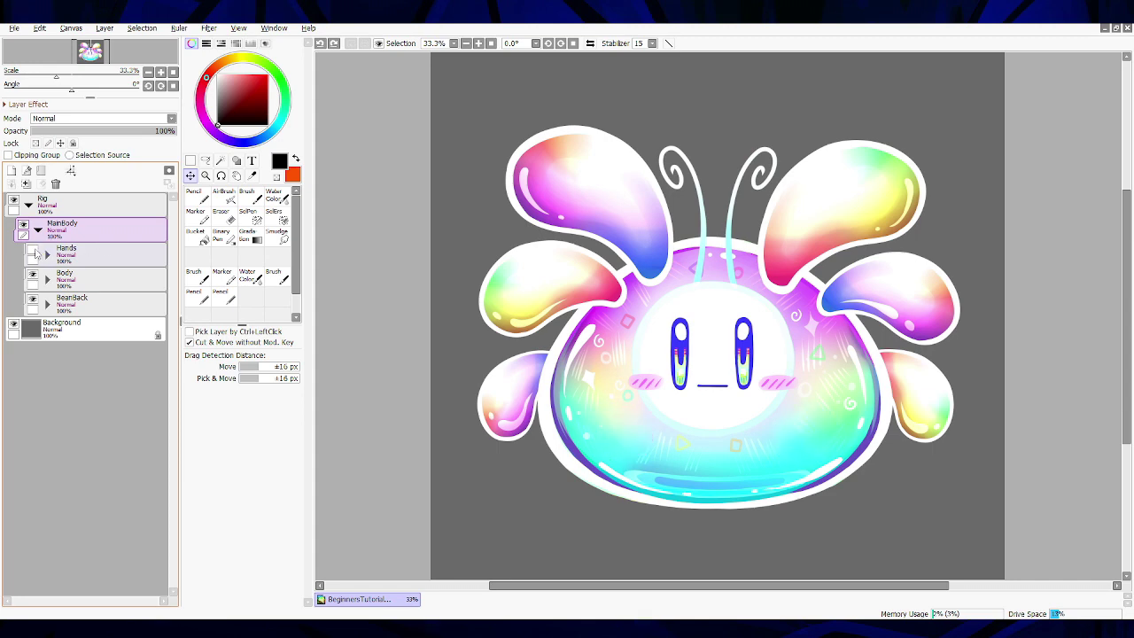
click(33, 251)
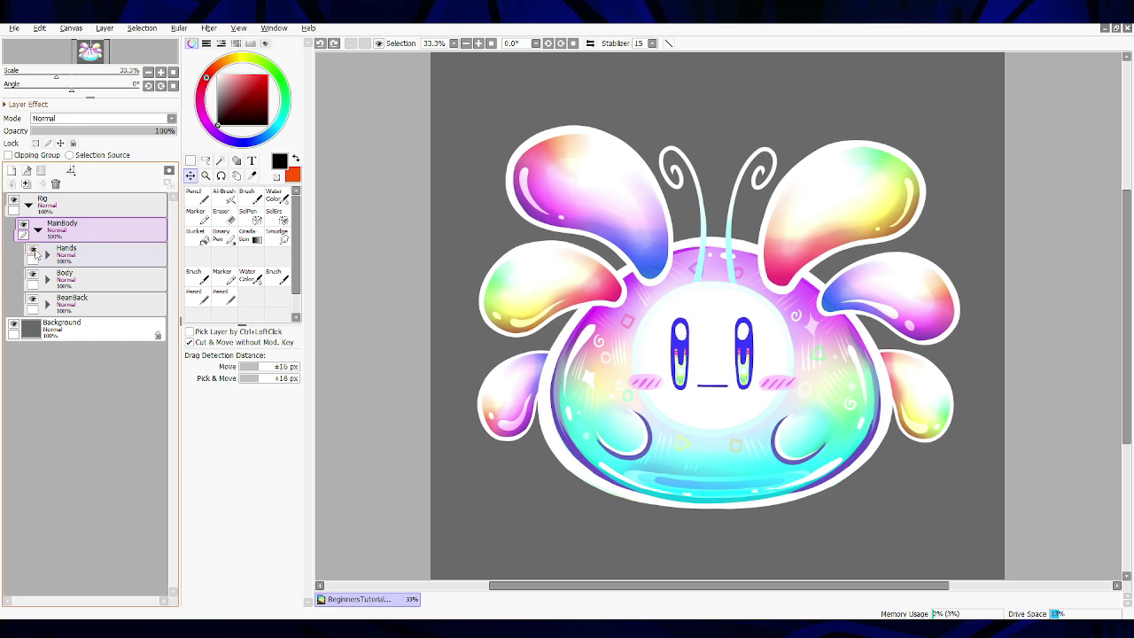
click(33, 251)
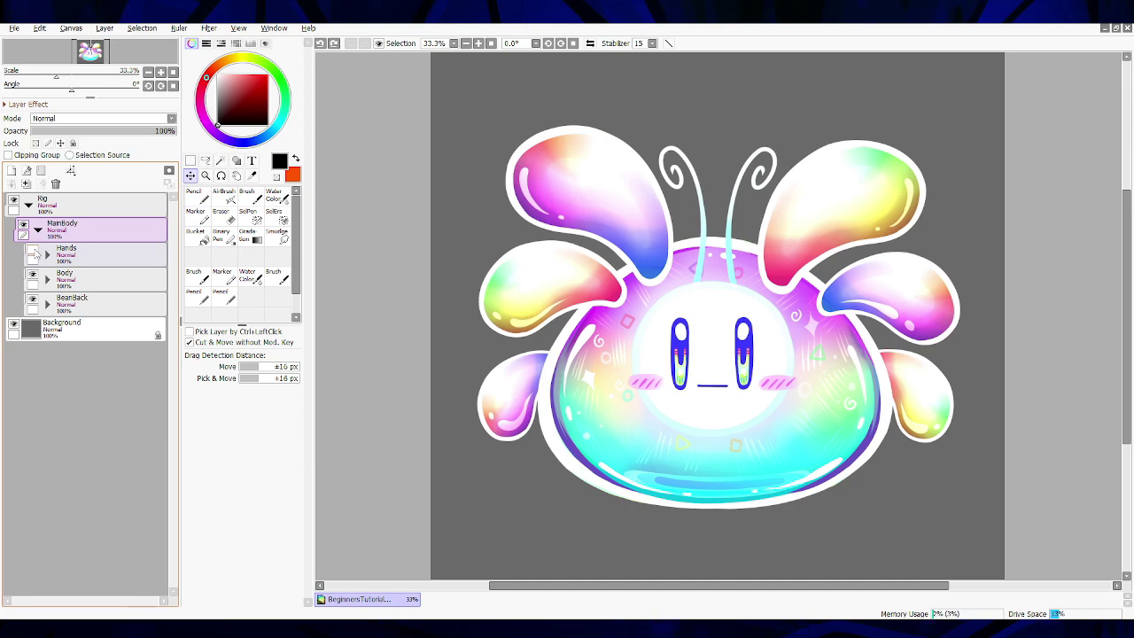
click(33, 251)
Step: Open the Hands folder to examine its separate hand layers, toggle its visibility, and collapse it again
click(48, 254)
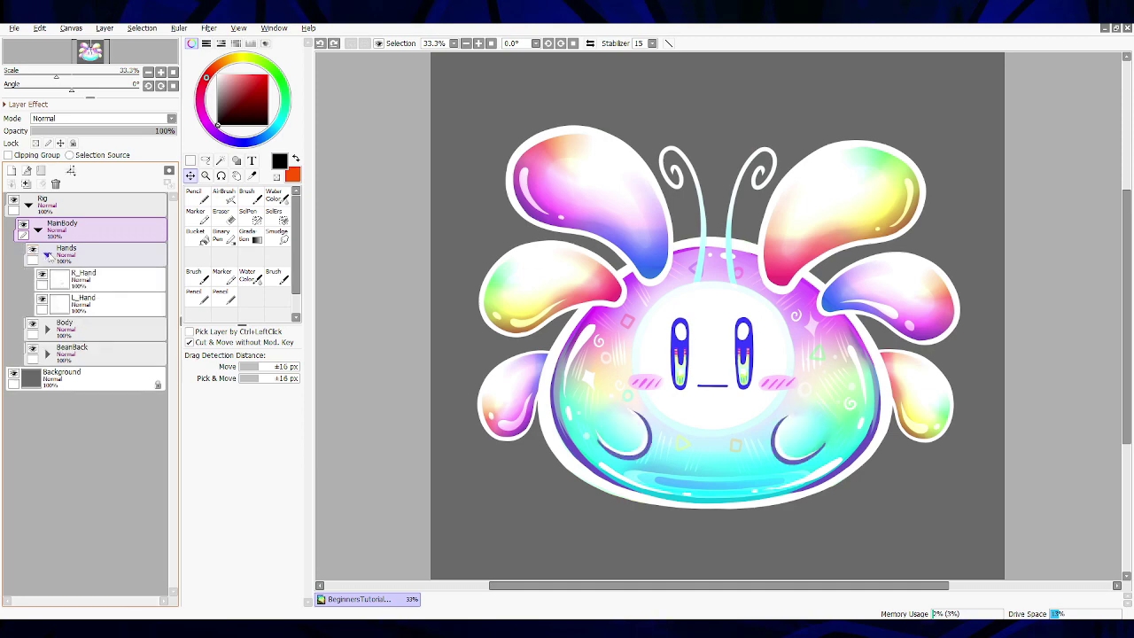
click(34, 252)
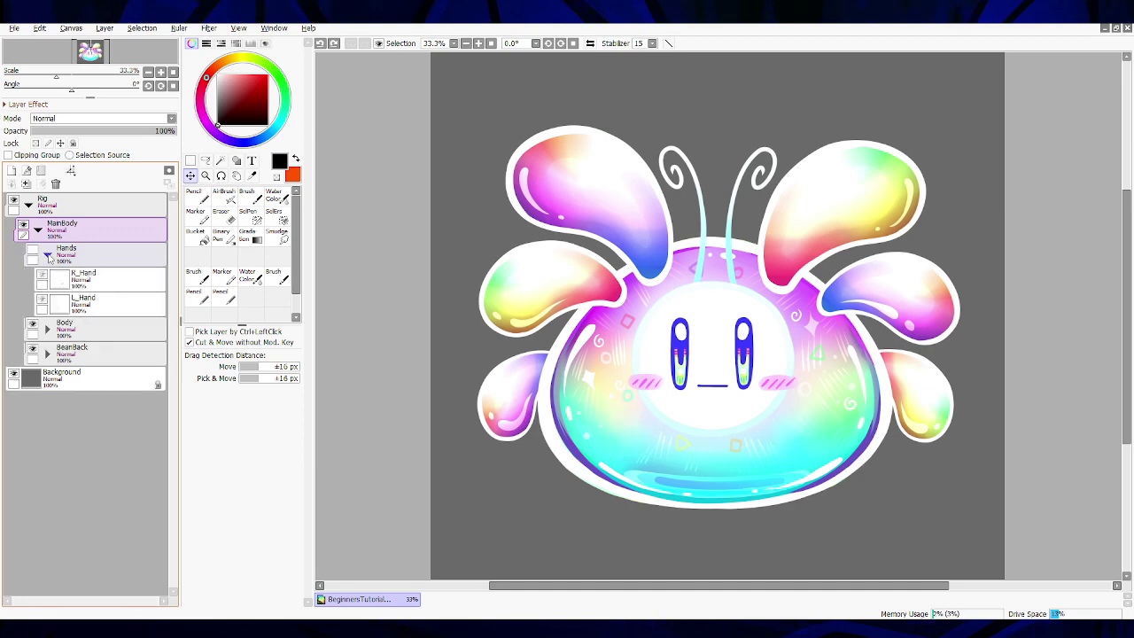
click(48, 255)
click(32, 252)
Step: Toggle the Body folder's visibility and expand the nested Body, Head and Emotions folders
click(33, 277)
click(33, 278)
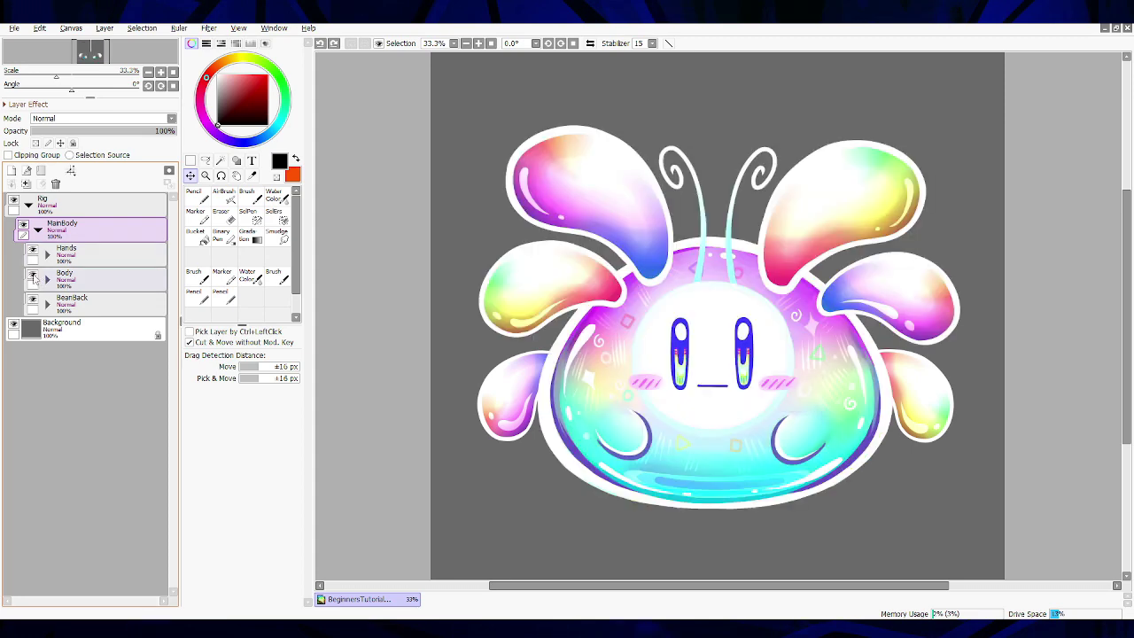
click(49, 280)
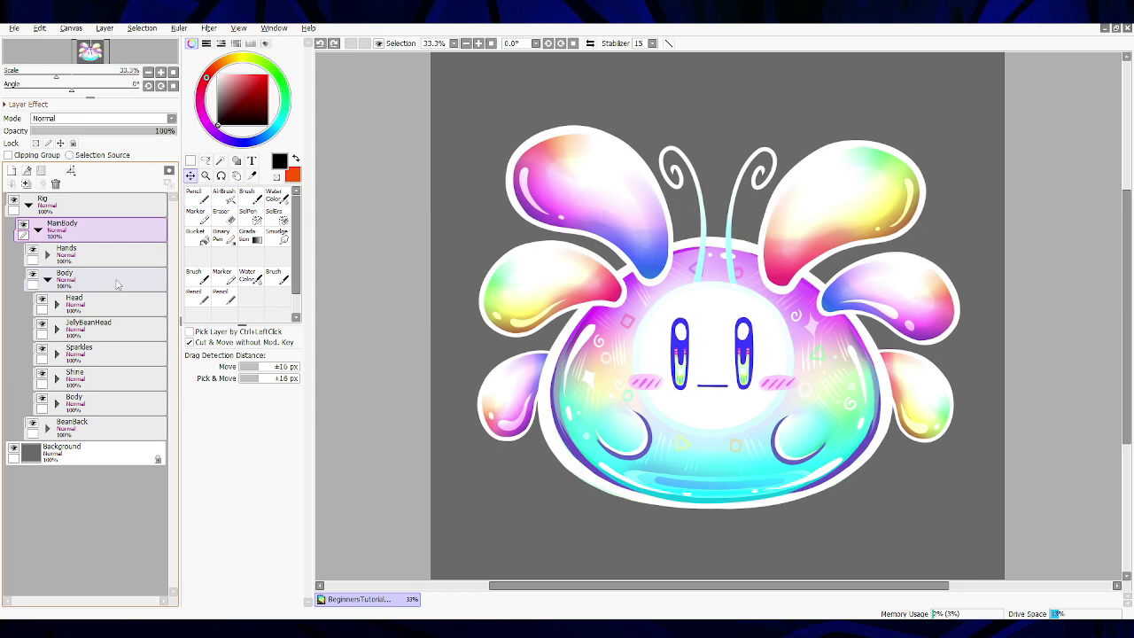
click(57, 304)
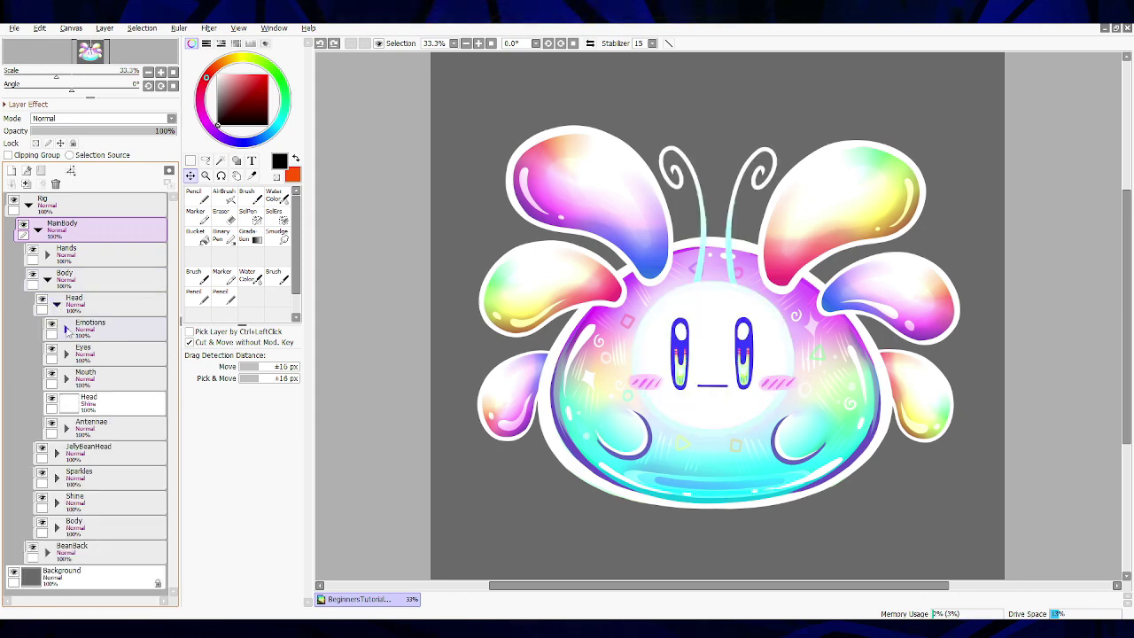
click(67, 329)
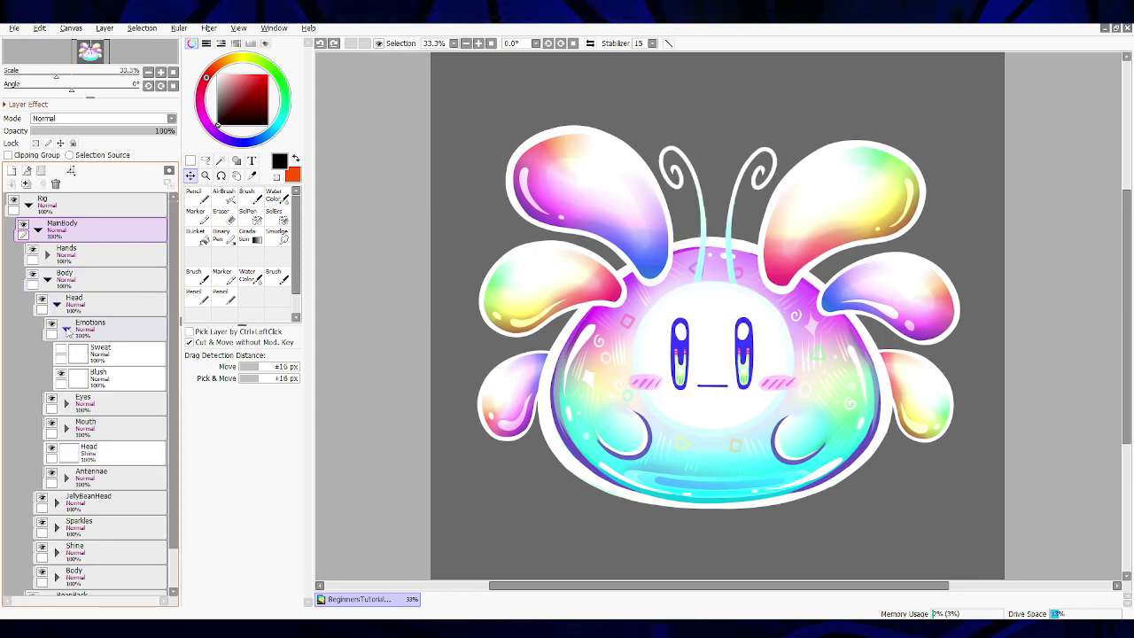
Step: Toggle the Blush layer off and on in the Emotions folder, and make the Sweat layer visible
click(60, 375)
click(60, 375)
click(60, 374)
click(60, 375)
click(60, 352)
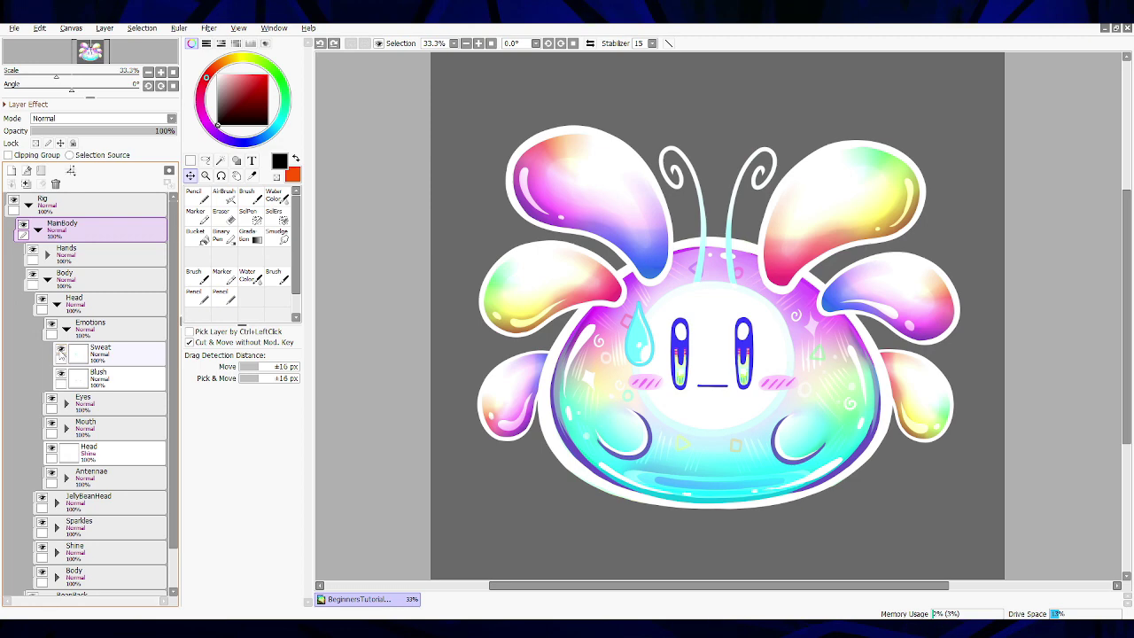
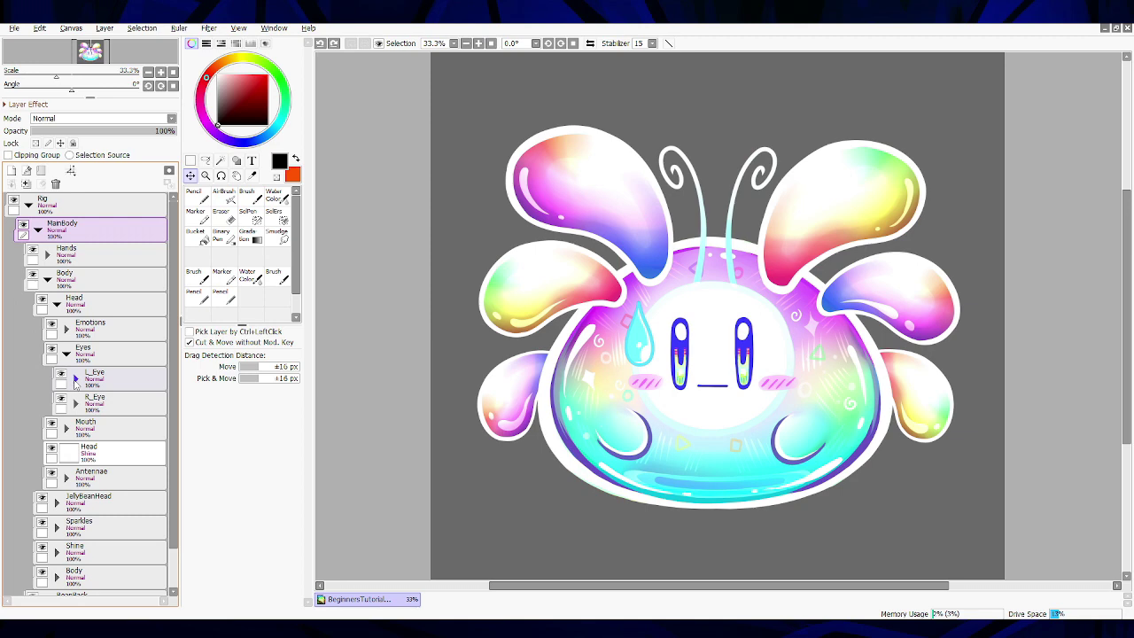
Step: Expand the L_Eye folder and toggle its EyeLid layer on and off
click(76, 379)
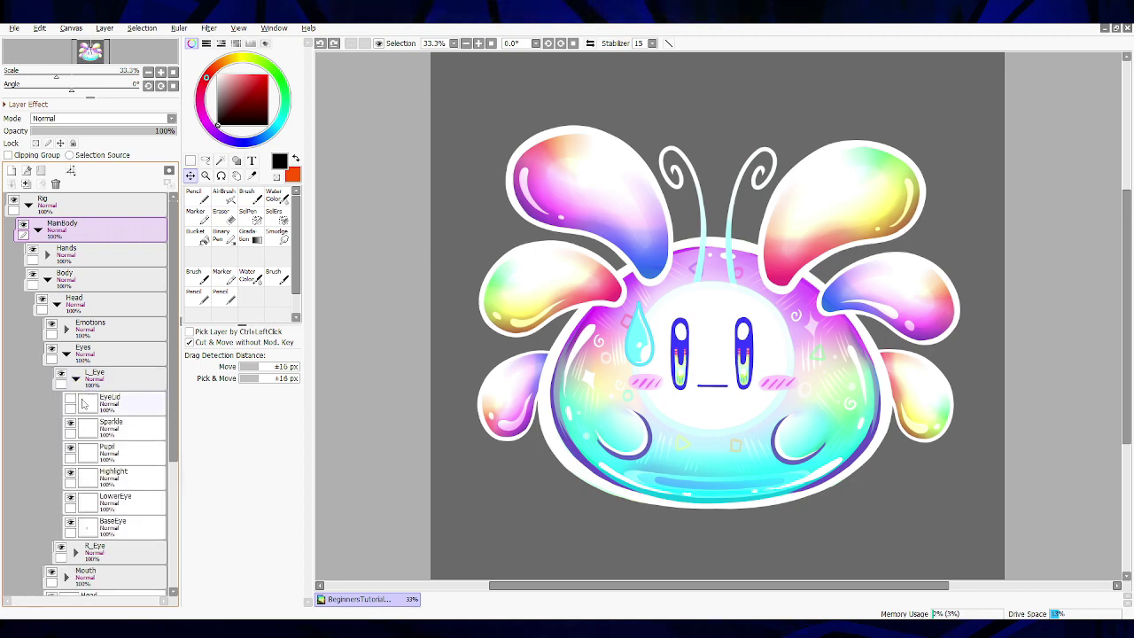
click(70, 401)
click(70, 401)
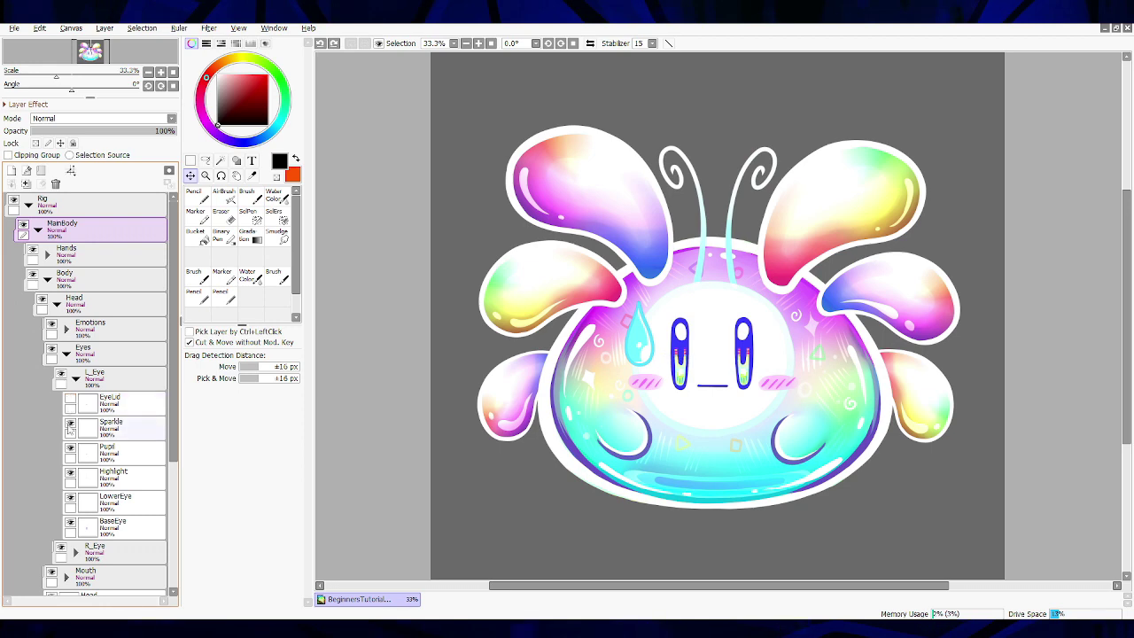
Step: Examine the Sparkle, Pupil and Highlight layers of L_Eye close up by toggling each one's visibility
scroll(610, 358, up, 1)
scroll(610, 358, up, 1)
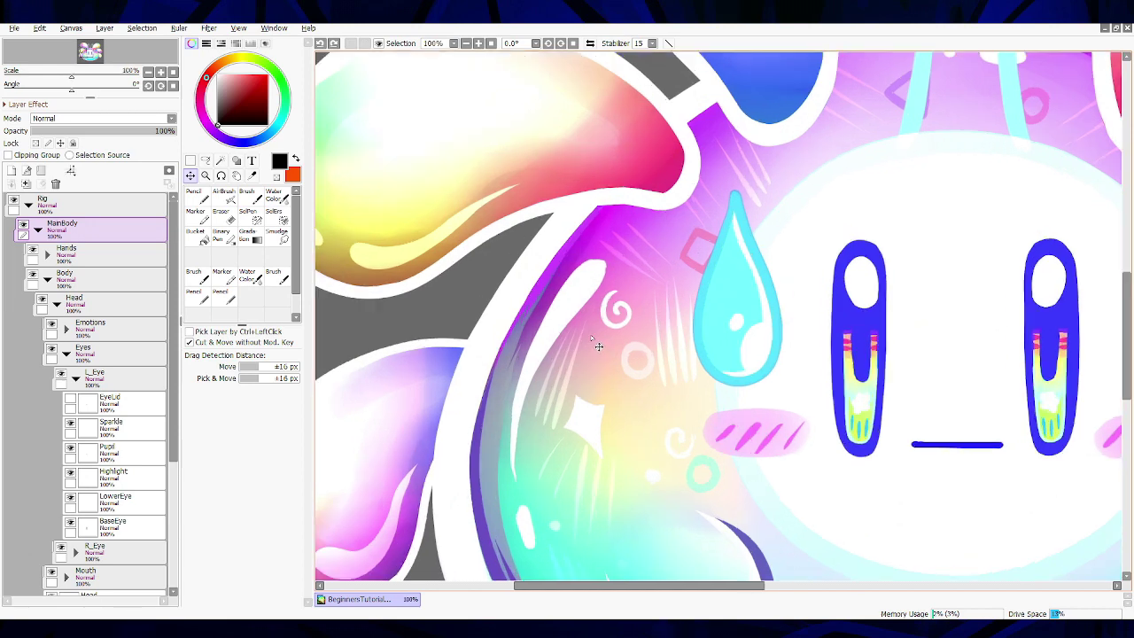
scroll(568, 357, up, 1)
drag(668, 588, 738, 586)
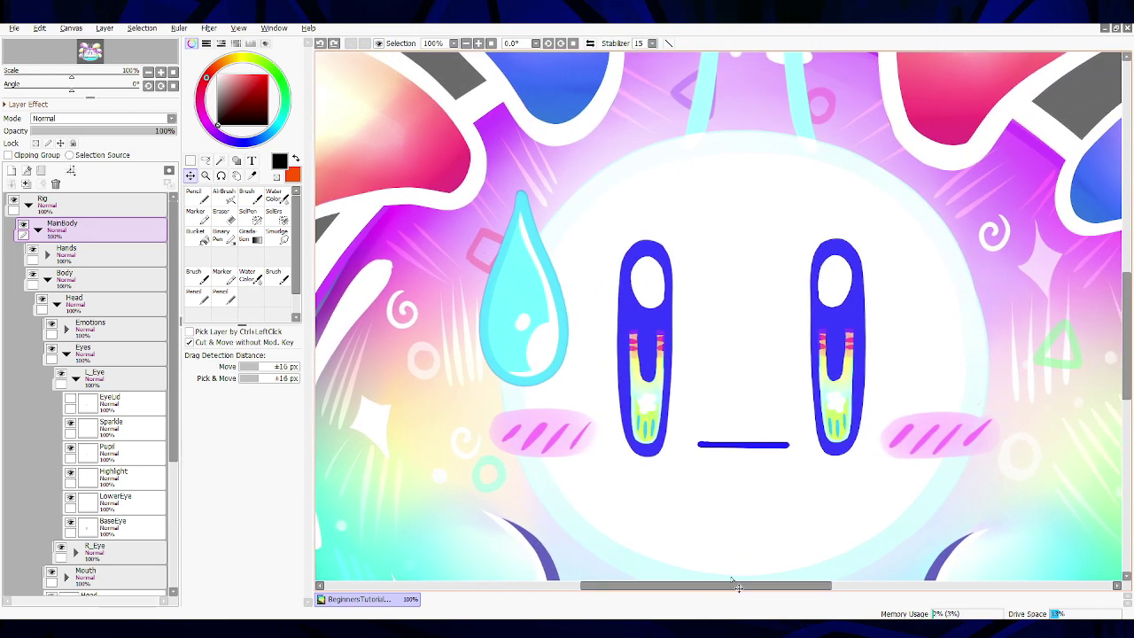
click(71, 426)
click(71, 427)
click(71, 449)
click(71, 449)
click(71, 475)
click(71, 475)
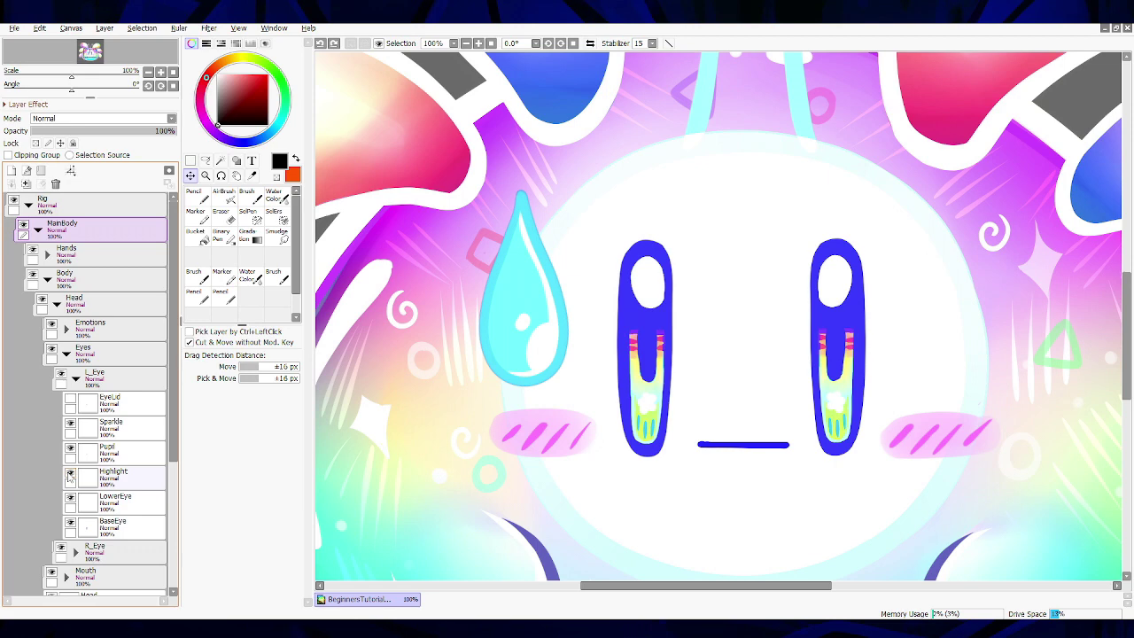
click(70, 474)
Step: Toggle the LowerEye and BaseEye layers of L_Eye off and on to examine their artwork
click(70, 498)
click(70, 499)
click(70, 499)
click(70, 499)
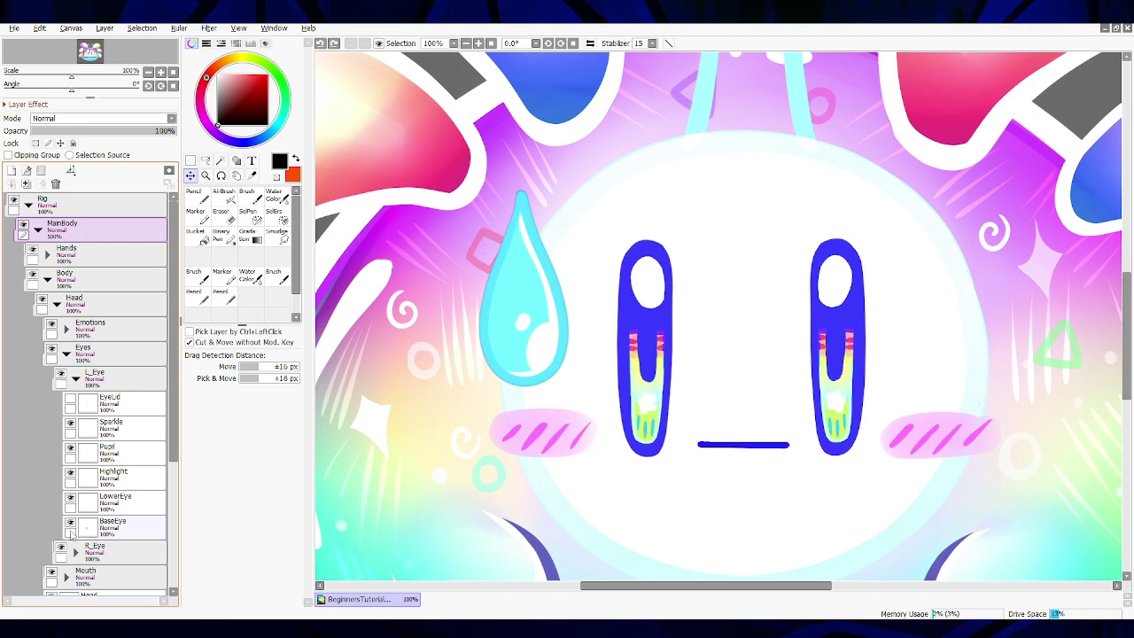
click(71, 523)
click(71, 523)
Step: Hide the LowerEye, Highlight, Pupil and Sparkle layers to isolate BaseEye, and toggle BaseEye off and on
click(71, 499)
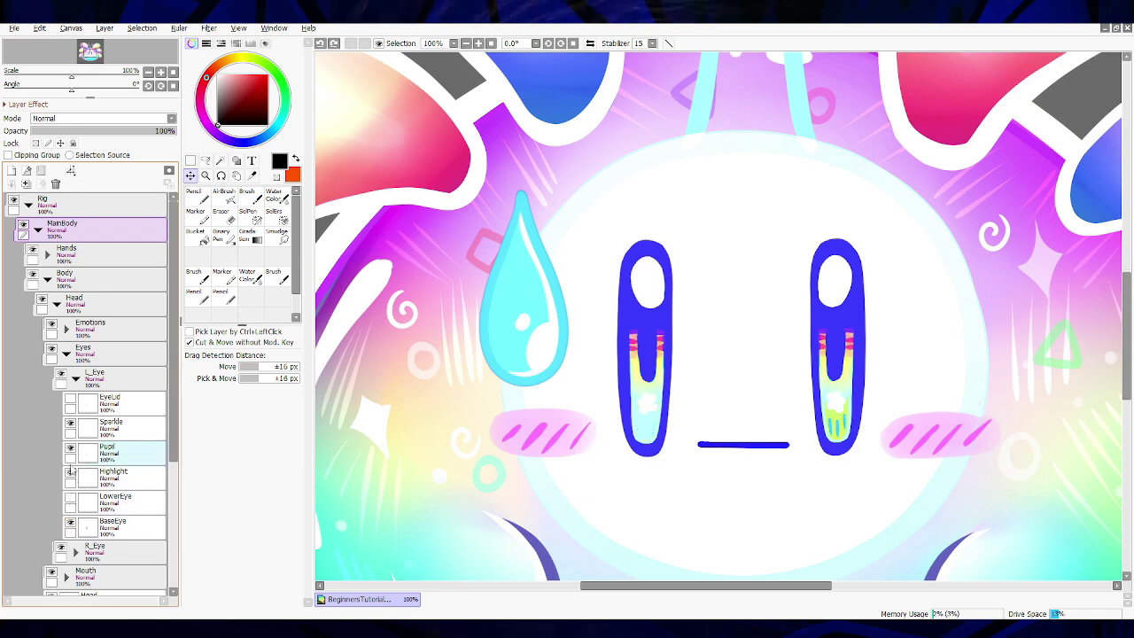
click(124, 452)
click(71, 449)
click(71, 425)
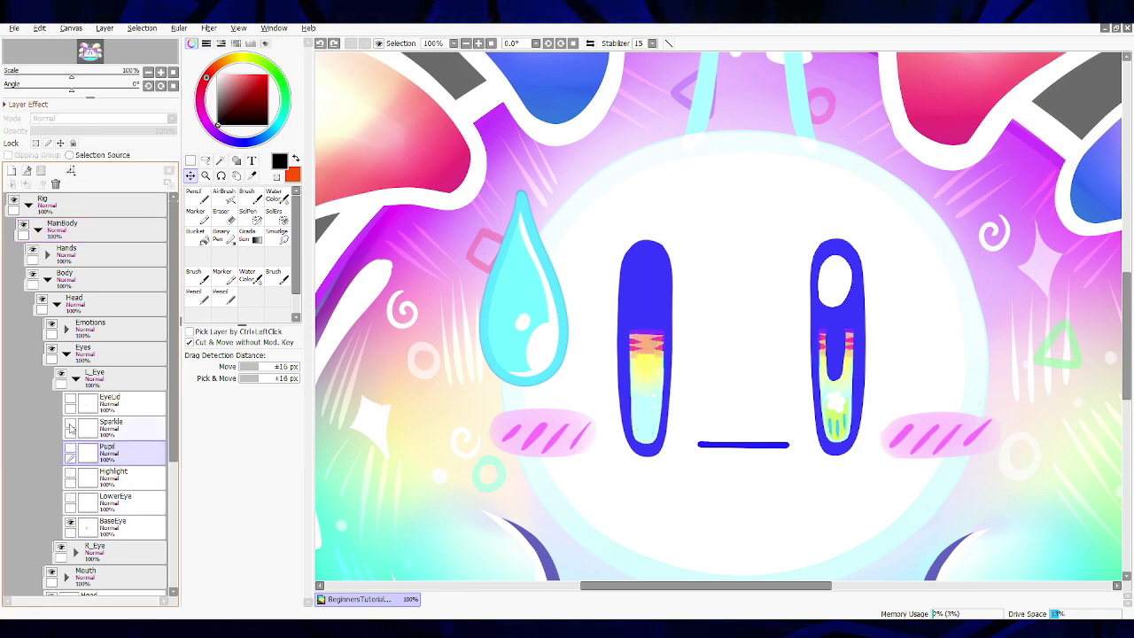
click(70, 524)
click(70, 525)
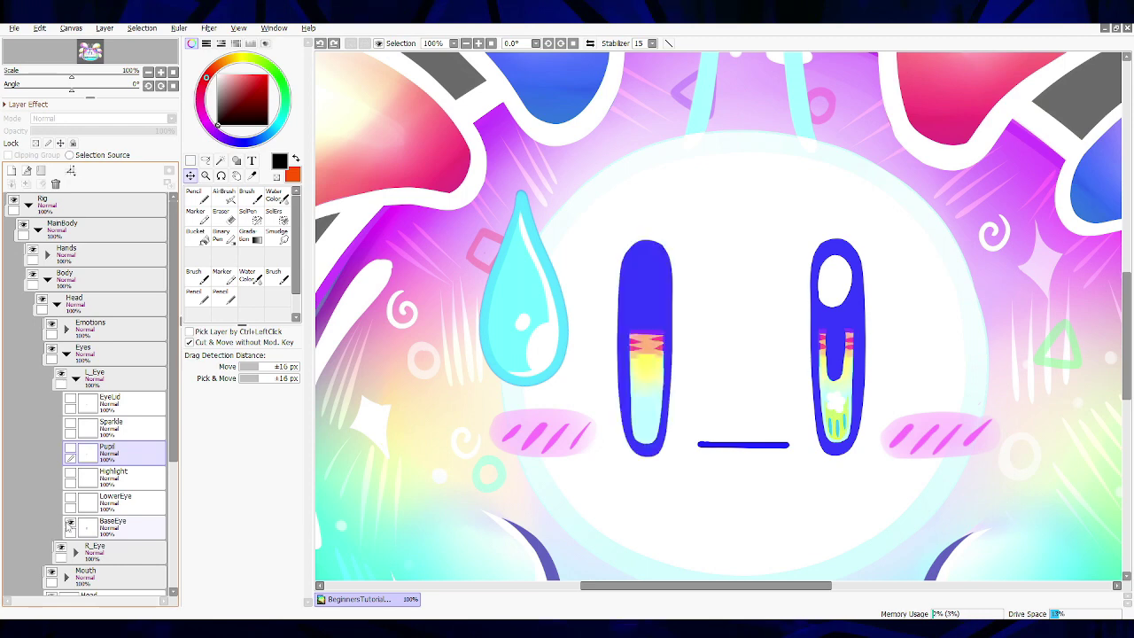
Step: Rebuild L_Eye layer by layer, showing LowerEye, Highlight, Pupil and Sparkle in that order
click(70, 500)
click(70, 499)
click(70, 499)
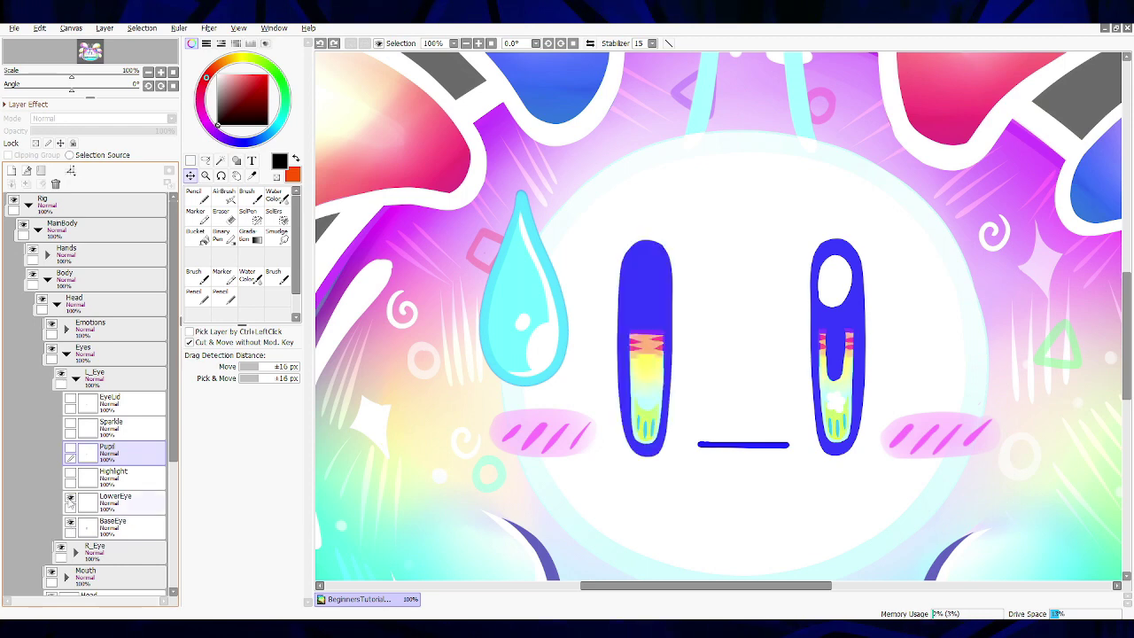
click(70, 475)
click(70, 475)
click(70, 475)
click(70, 449)
click(70, 449)
click(70, 449)
click(70, 426)
click(70, 426)
Step: Collapse the L_Eye and Eyes folders and expand the Mouth folder
click(75, 379)
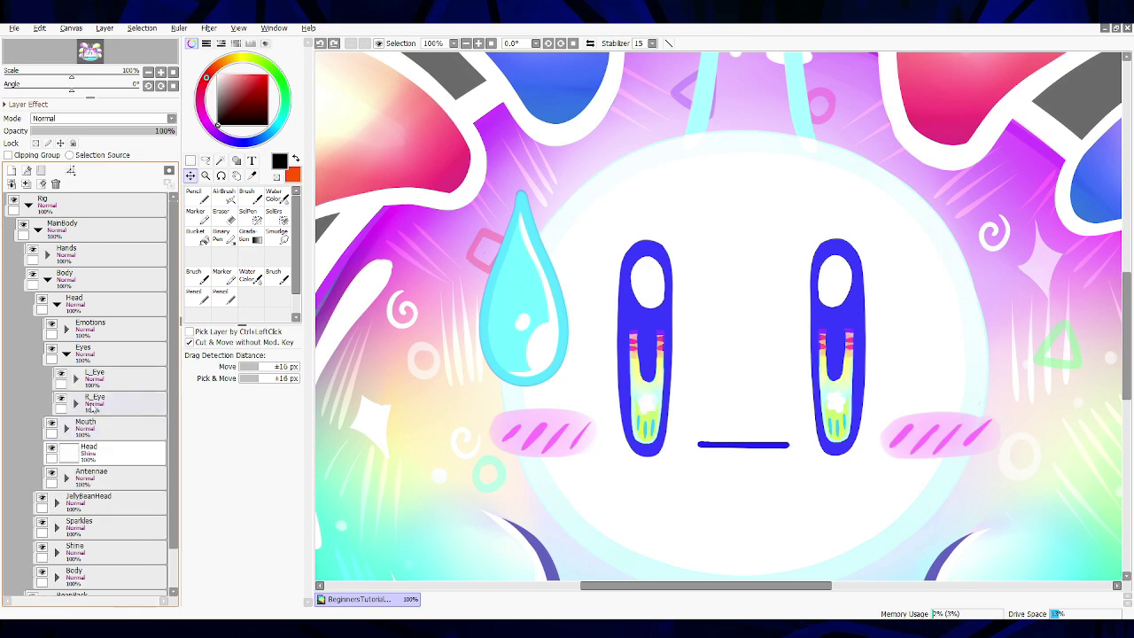
click(66, 355)
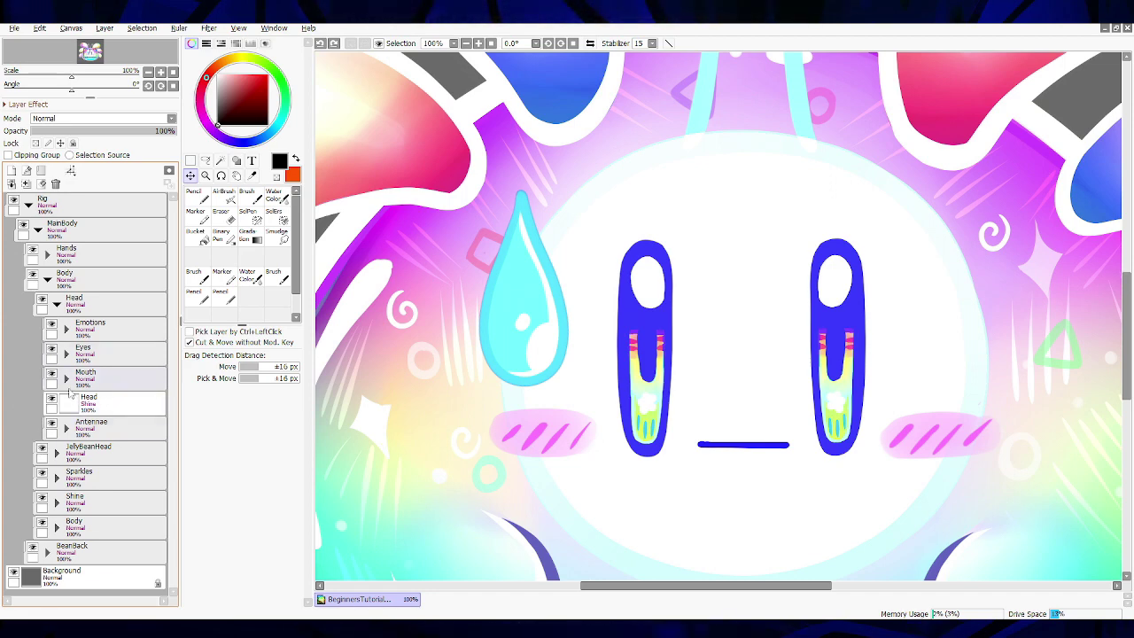
click(66, 379)
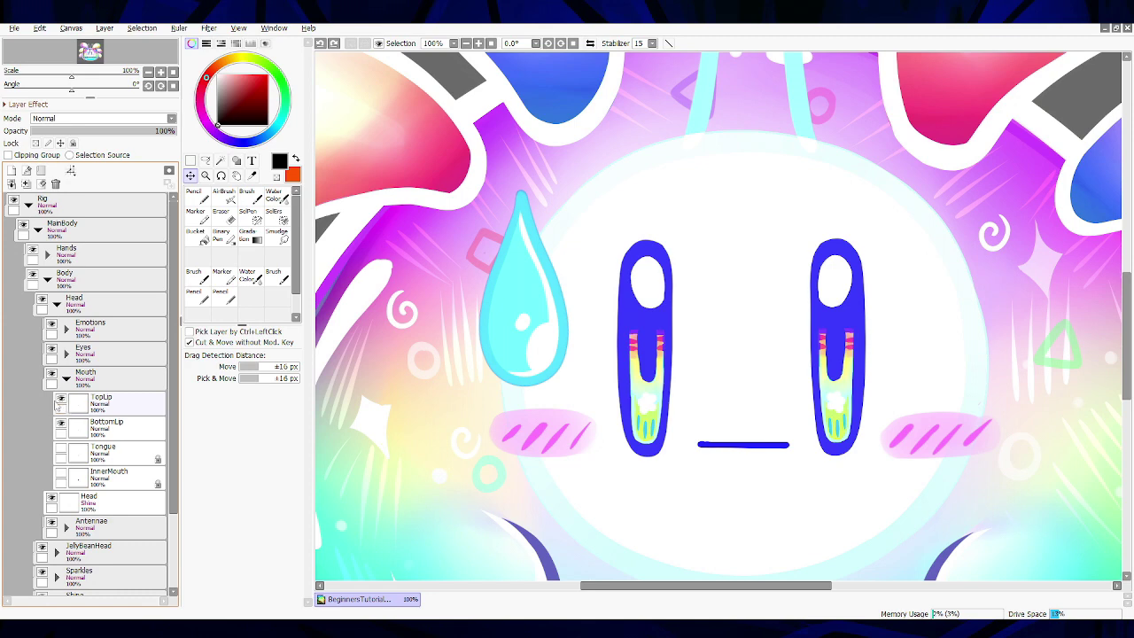
Step: Toggle the TopLip and BottomLip layers off and on, make InnerMouth and Tongue visible, and select Tongue
click(59, 404)
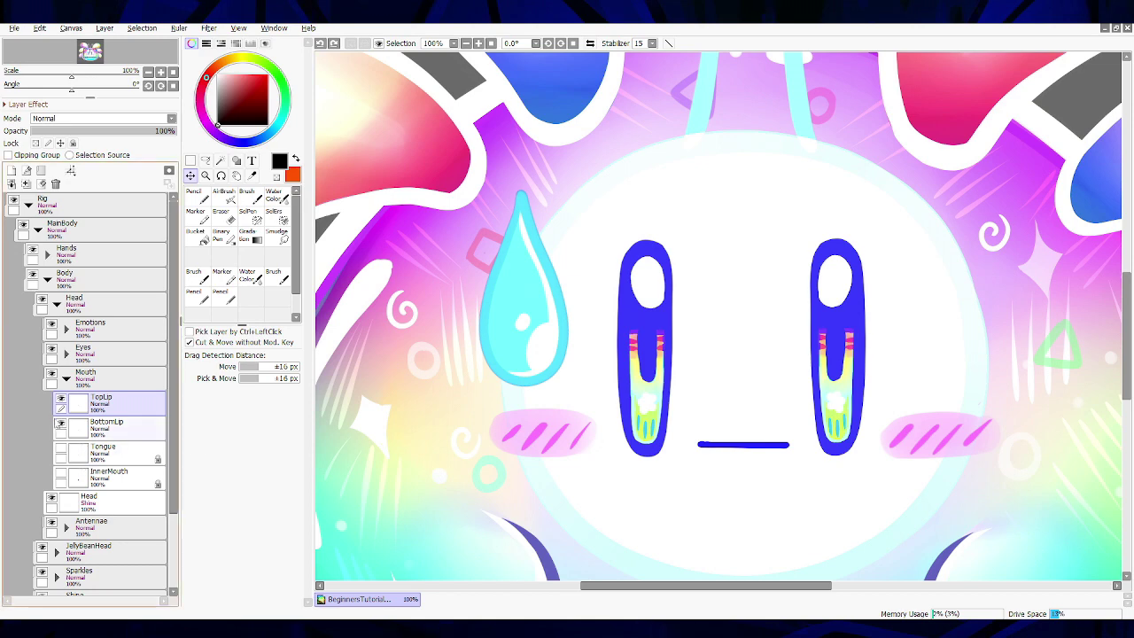
click(60, 400)
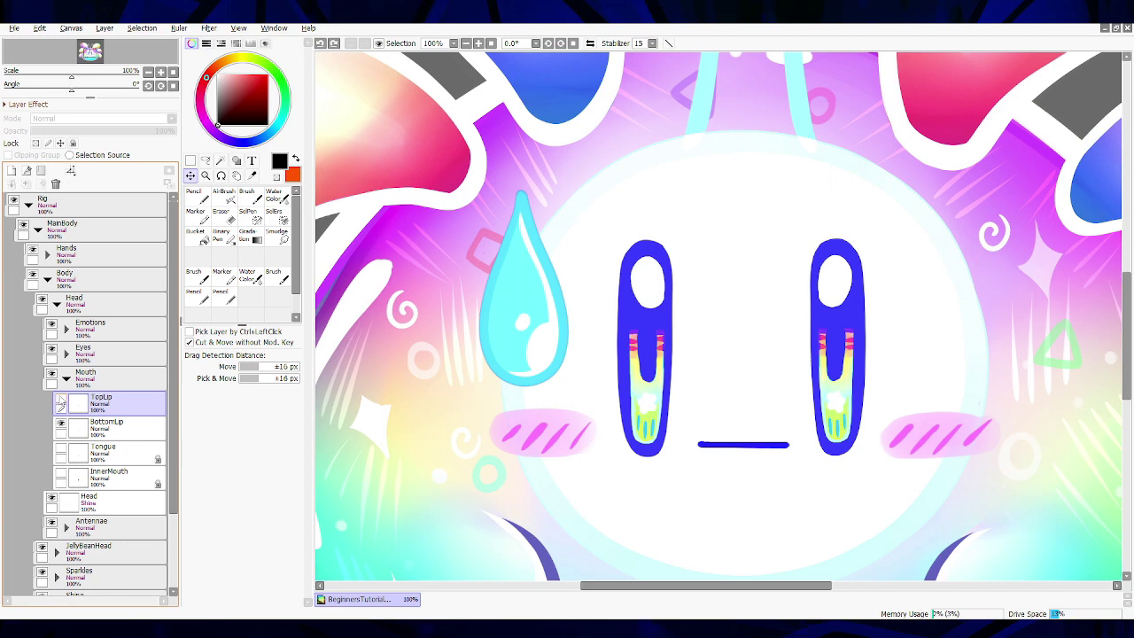
click(61, 425)
click(61, 425)
click(61, 400)
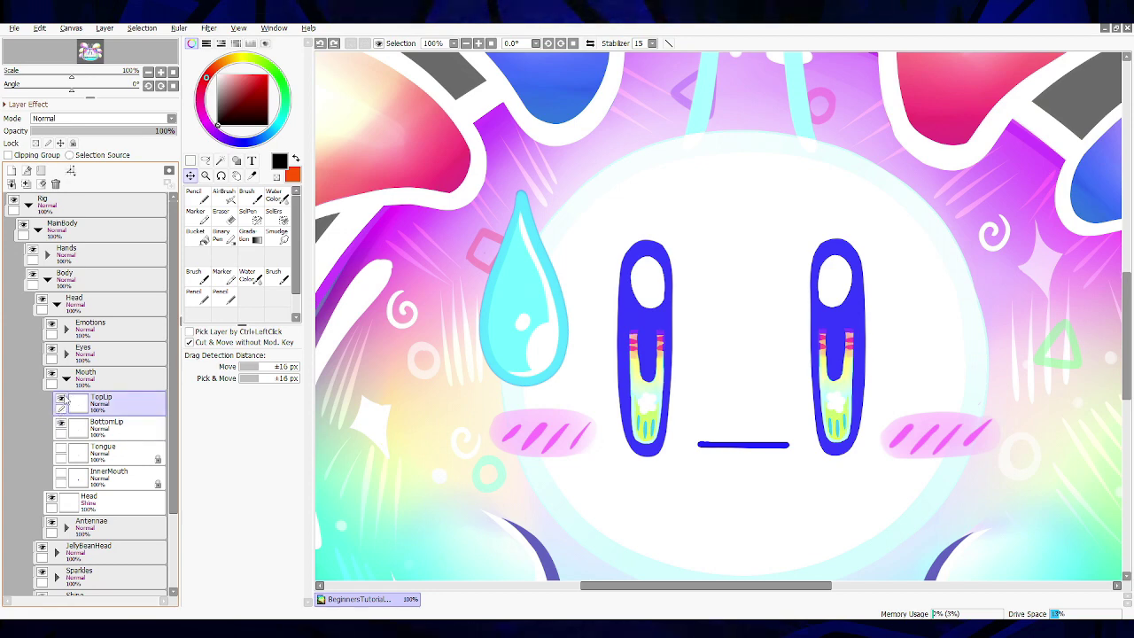
drag(60, 473, 61, 449)
click(62, 455)
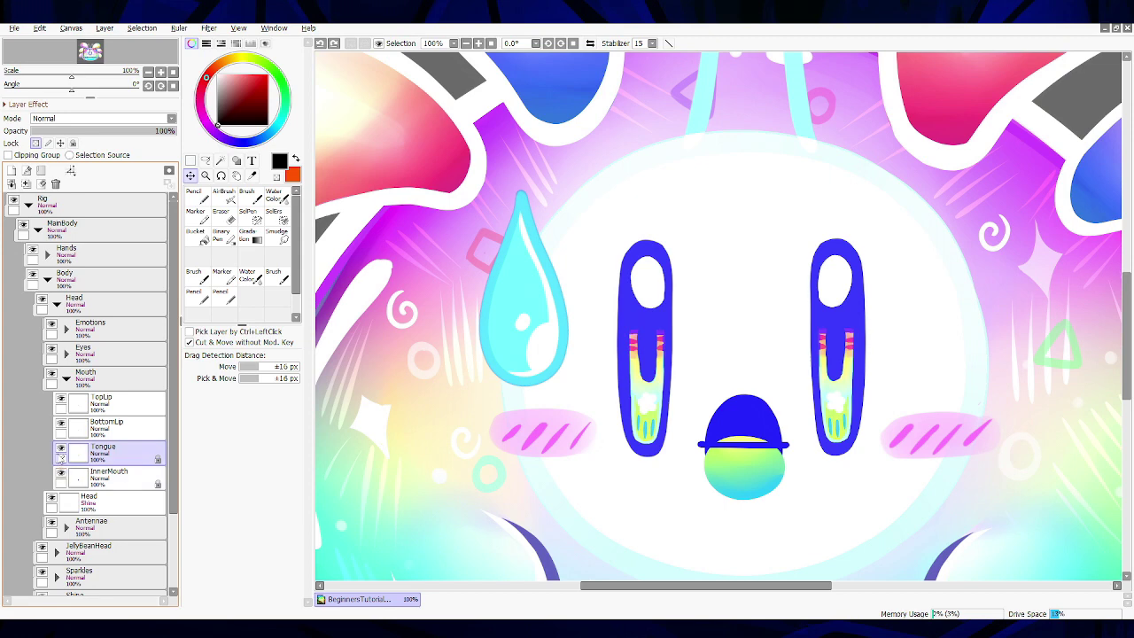
Step: Toggle the Tongue and InnerMouth layers on and off, leaving both hidden under the closed mouth line
click(60, 449)
click(61, 473)
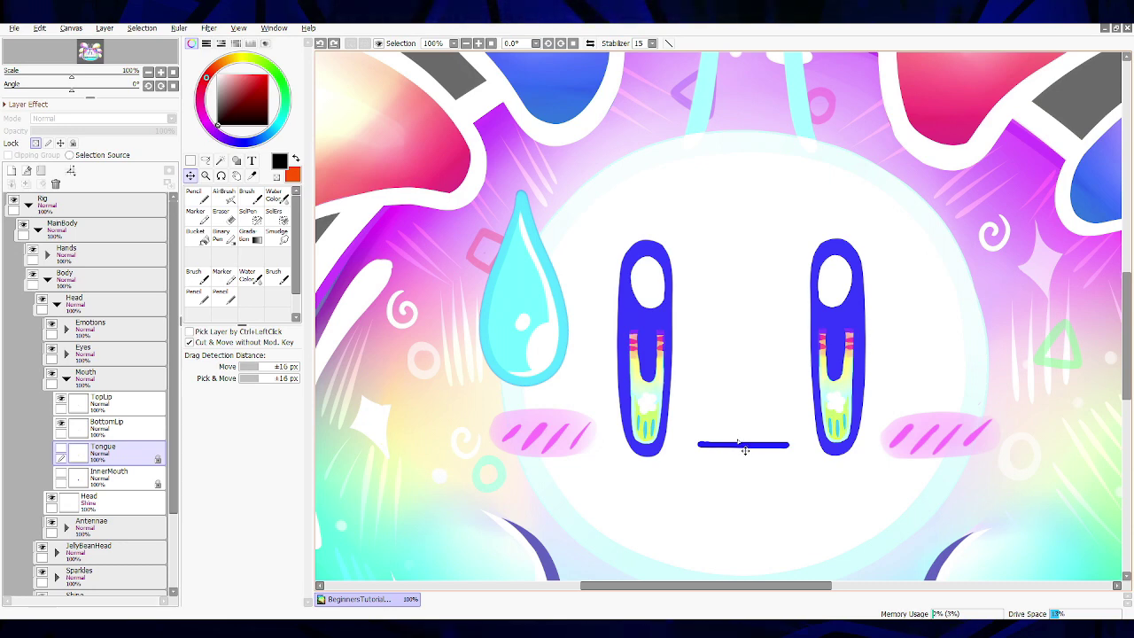
click(60, 477)
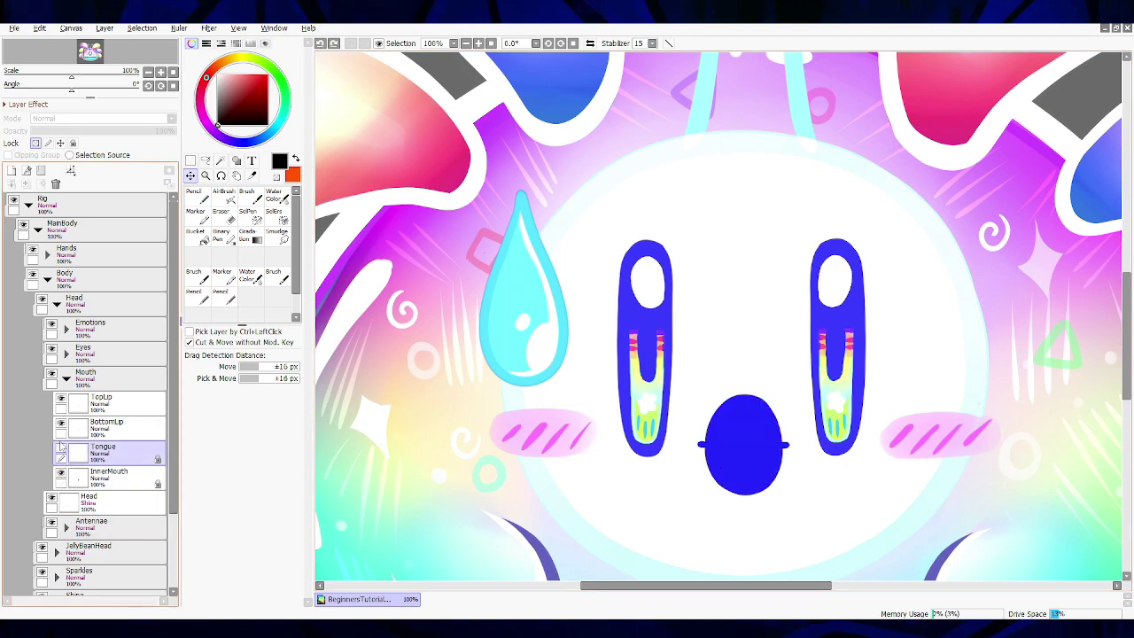
click(60, 475)
click(60, 476)
click(60, 451)
click(61, 450)
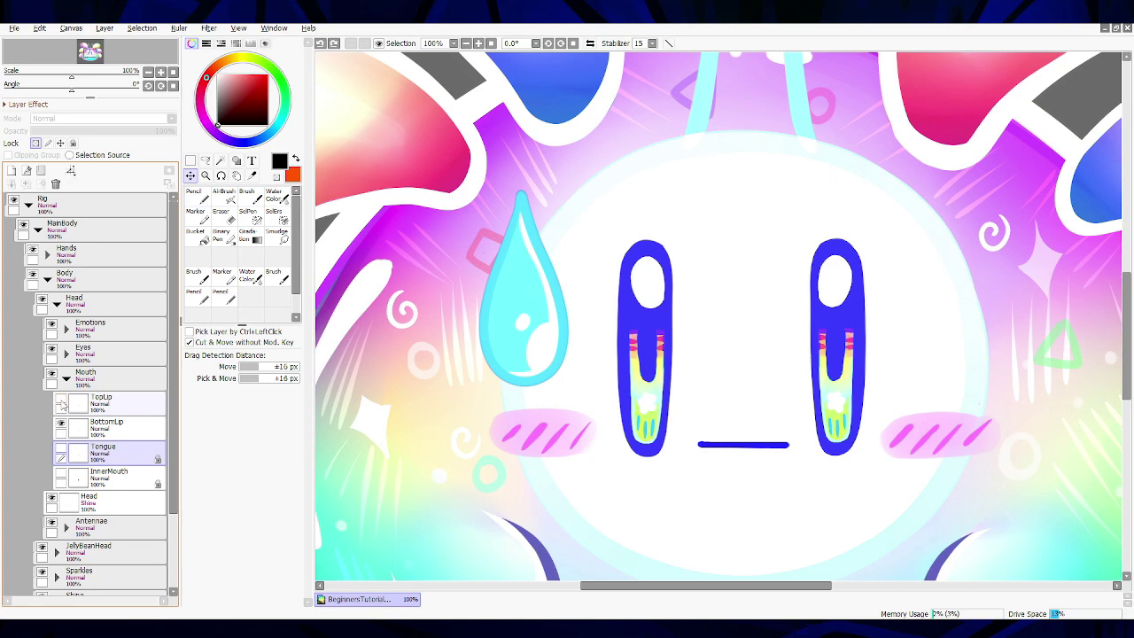
Step: On the Head layer, make a freeform lasso selection of the white skin directly above the mouth line
click(124, 413)
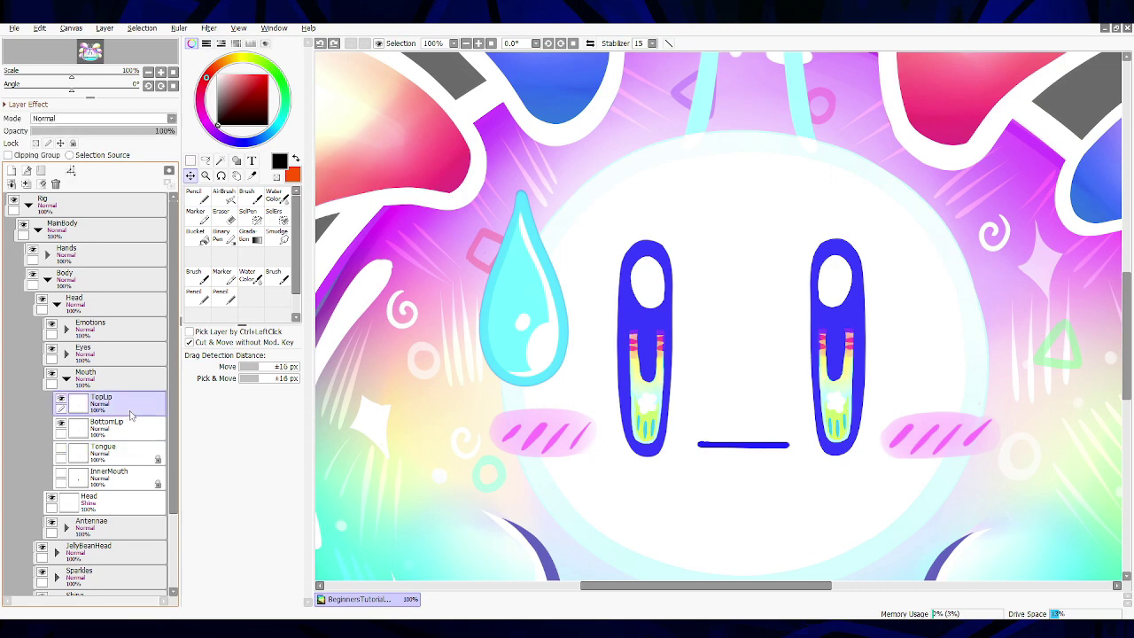
key(a)
click(51, 500)
click(51, 499)
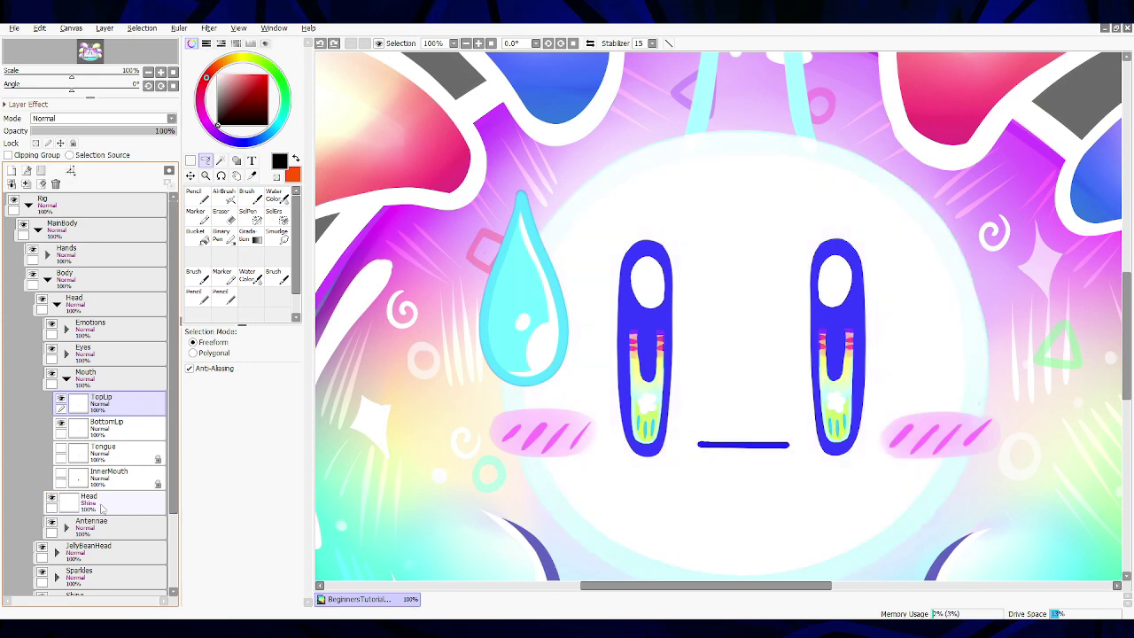
click(106, 511)
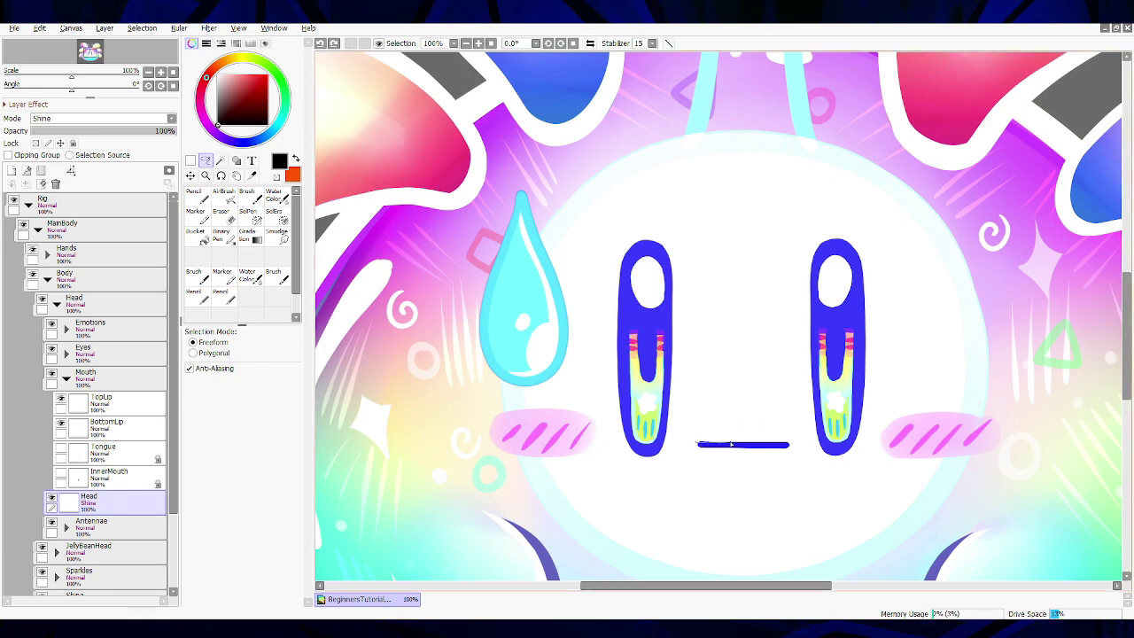
mouse_move(790, 446)
mouse_down()
mouse_move(787, 430)
mouse_move(702, 429)
mouse_move(695, 447)
mouse_move(727, 449)
mouse_up()
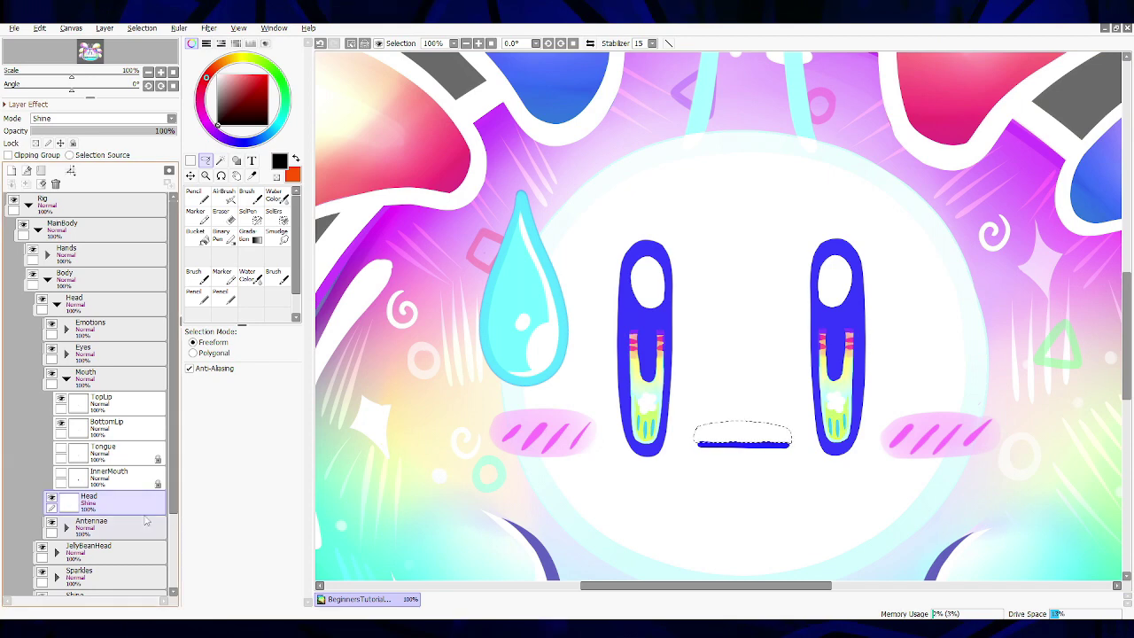
Step: Copy the selected skin onto a new layer and move that layer between TopLip and BottomLip in the Mouth folder
click(40, 28)
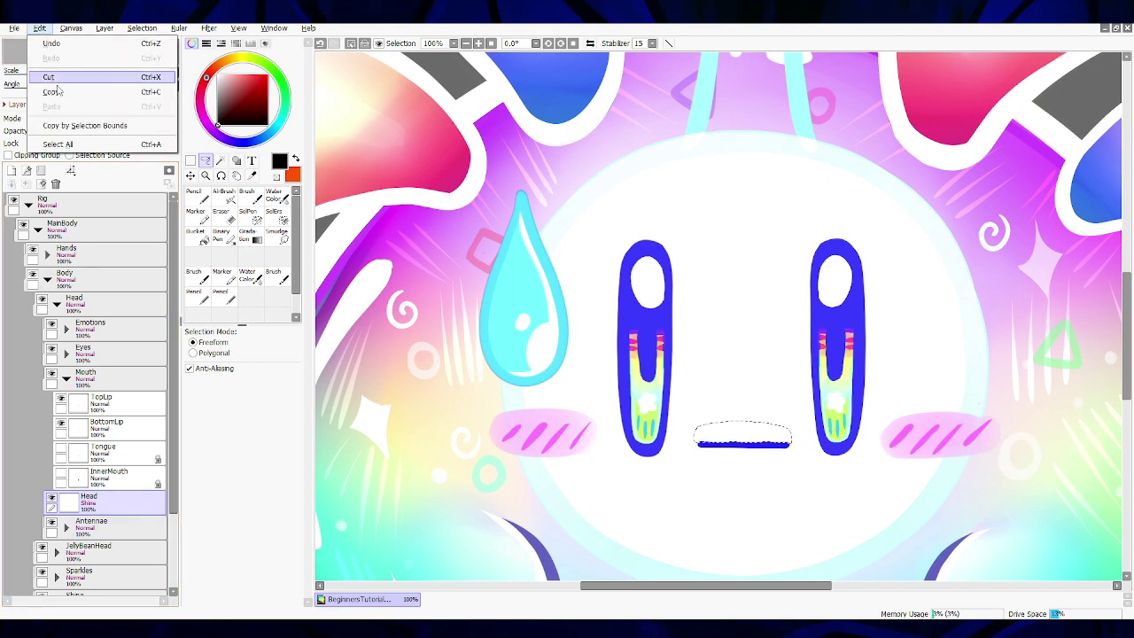
click(49, 92)
click(40, 28)
click(53, 106)
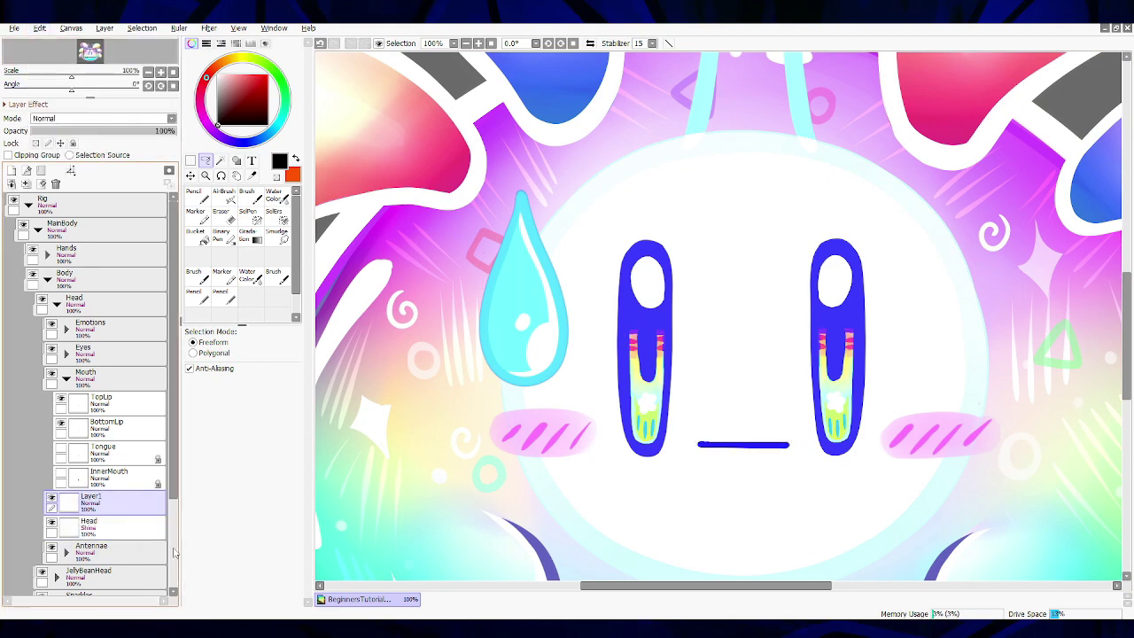
drag(130, 507, 126, 443)
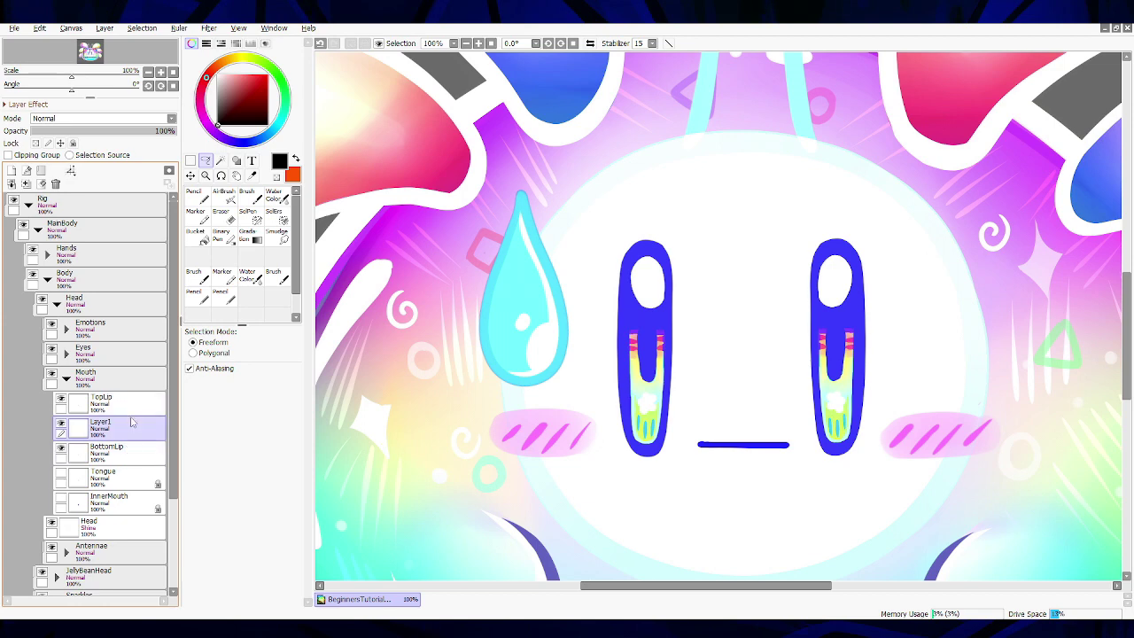
Step: Rename the pasted skin layer TopLipSkin
double_click(131, 438)
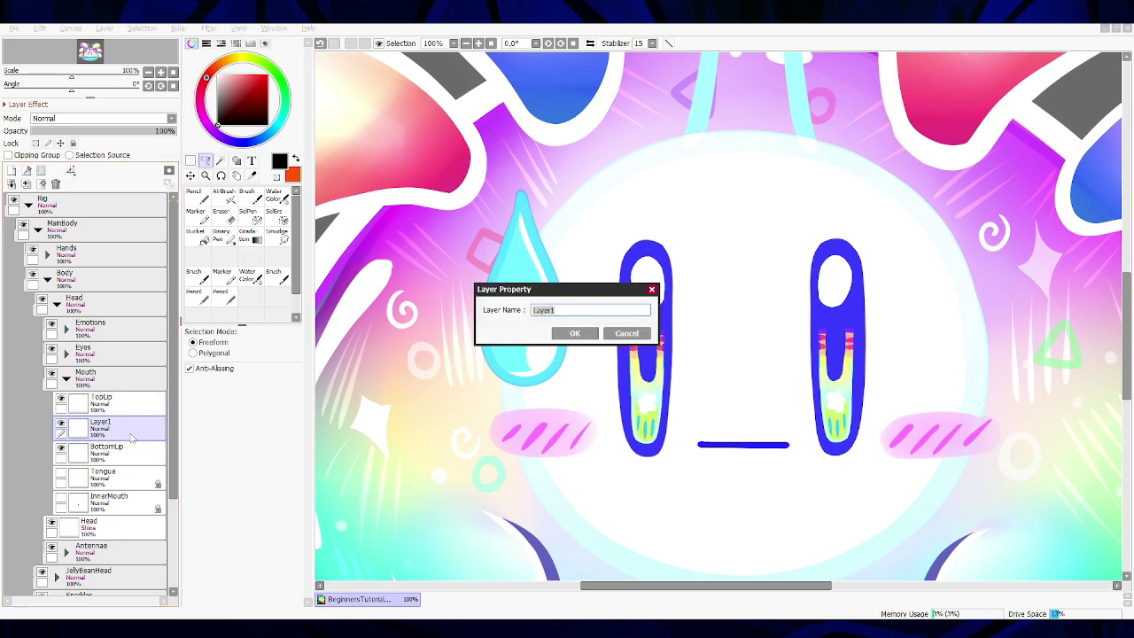
text(TopLipSkin)
key(Return)
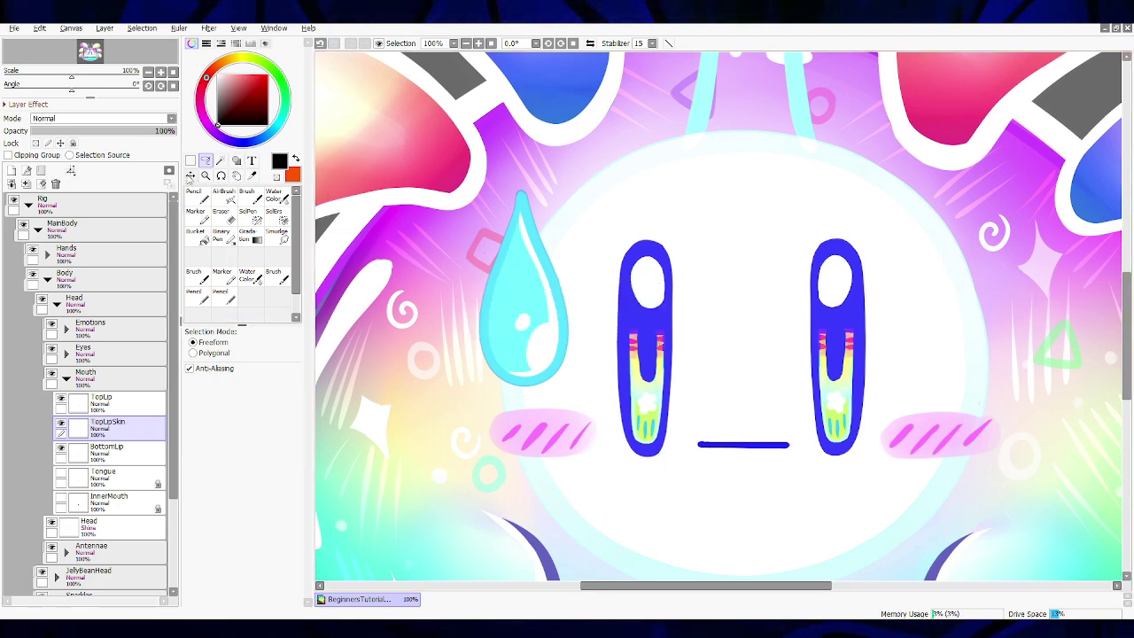
Step: Lower the Body folder's opacity to about 45% and the Head layer's opacity to 22% to expose the lip skin patch
key(w)
click(743, 434)
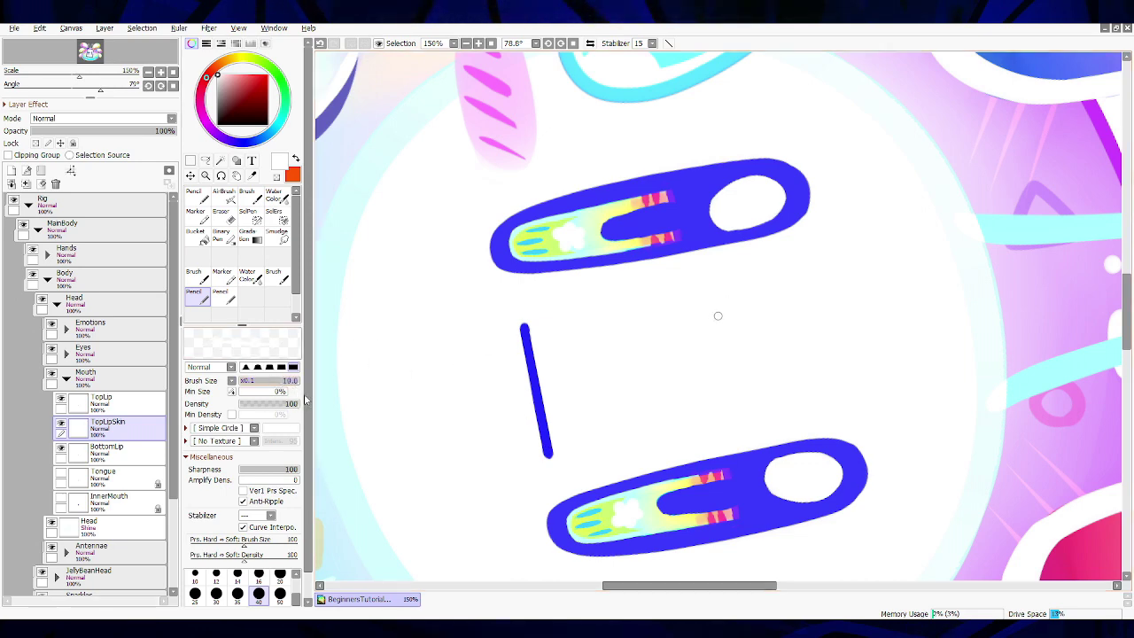
ctrl+shift+click(583, 531)
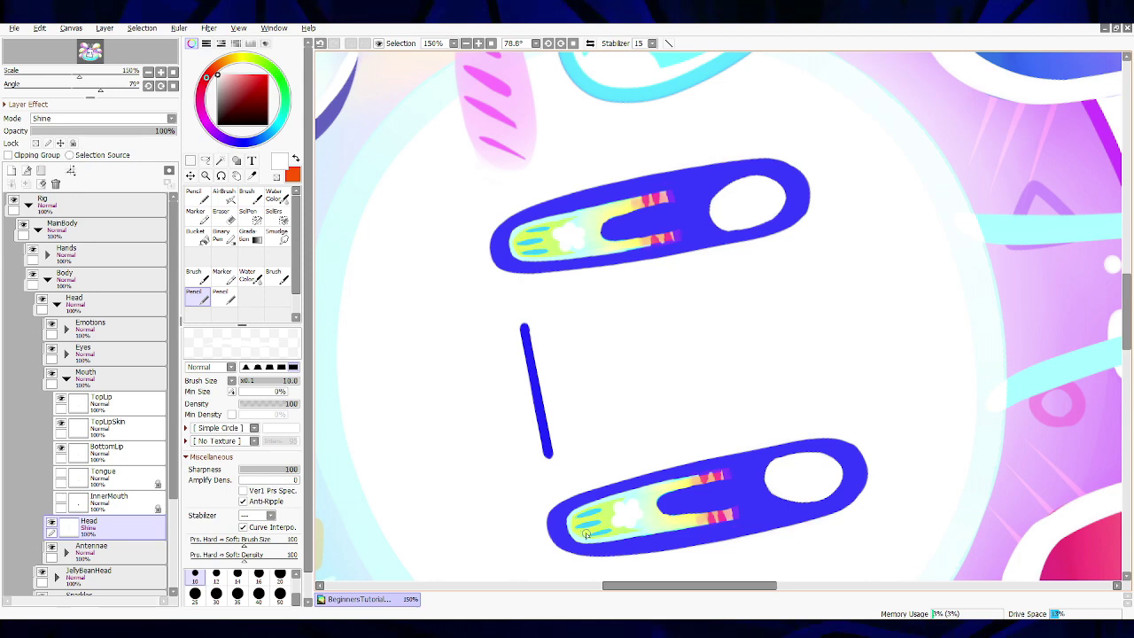
scroll(106, 398, down, 4)
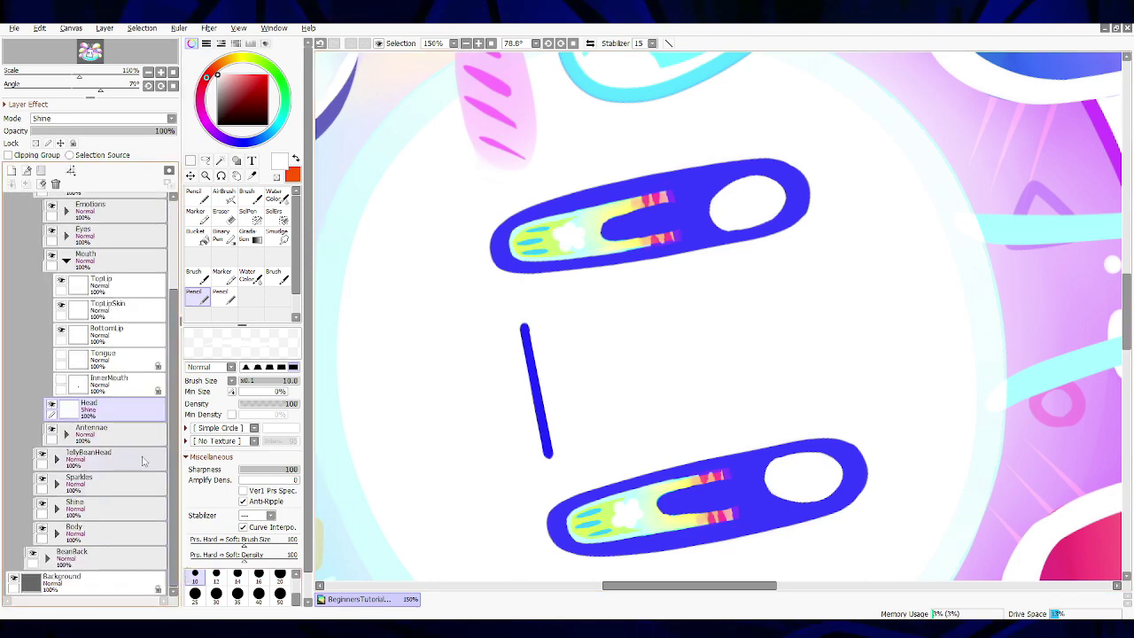
click(149, 537)
click(64, 130)
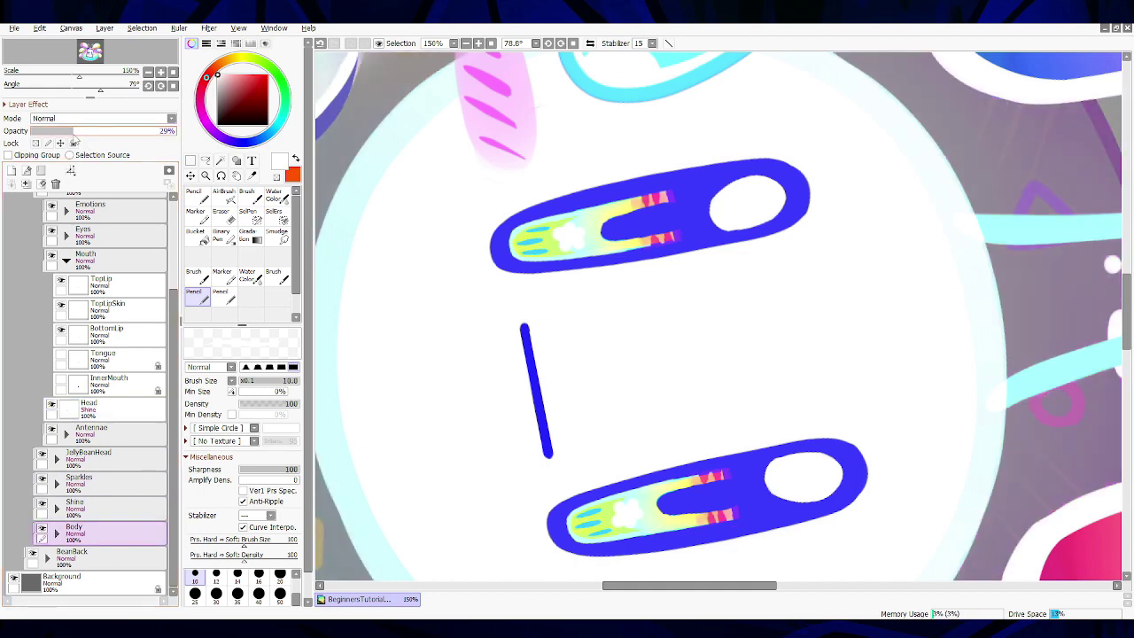
click(131, 407)
click(64, 130)
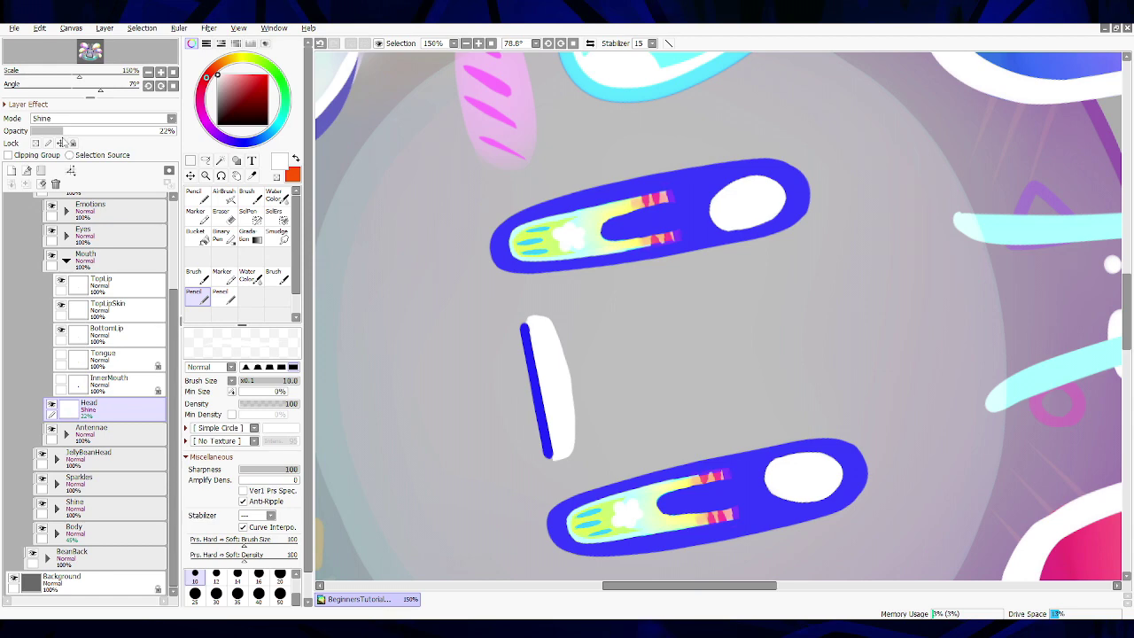
Step: Touch up the end of the white patch on TopLipSkin with the Pencil and set the stabilizer to S-7
click(155, 299)
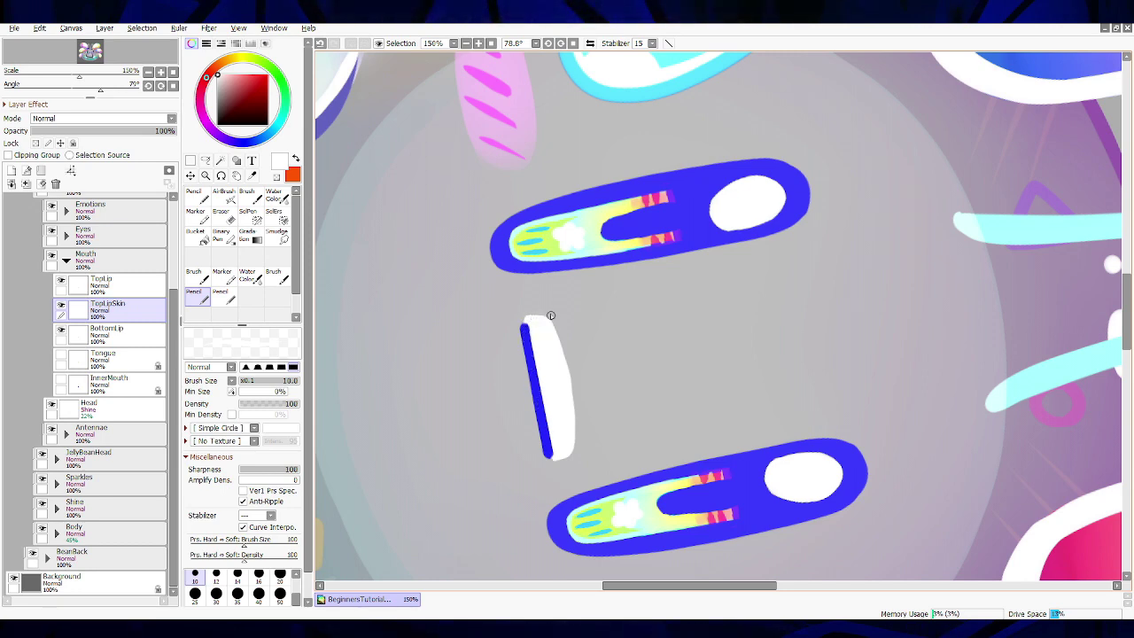
drag(531, 317, 539, 324)
click(652, 43)
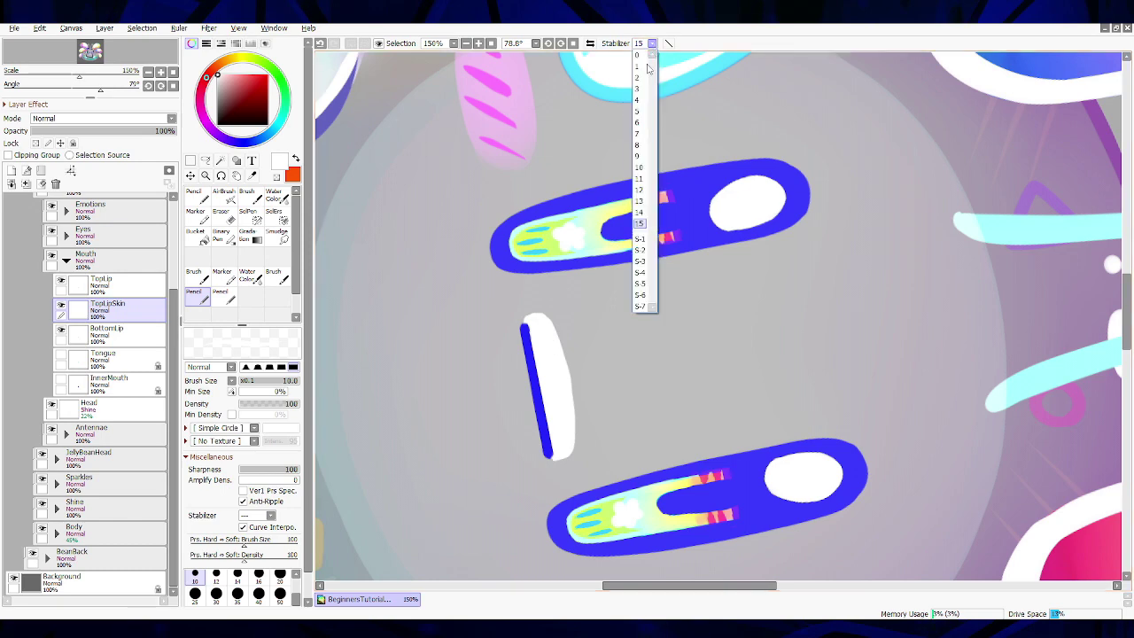
click(640, 310)
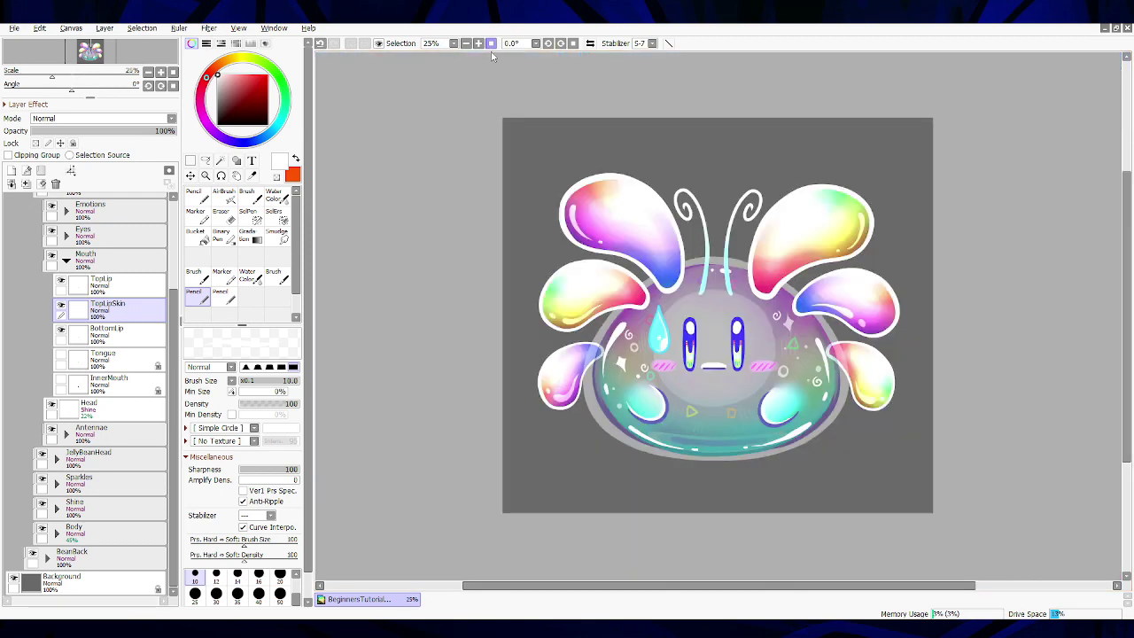
Step: Reset the canvas view and examine the white patch above the mouth line at 150% zoom
key(Home)
click(478, 43)
click(479, 43)
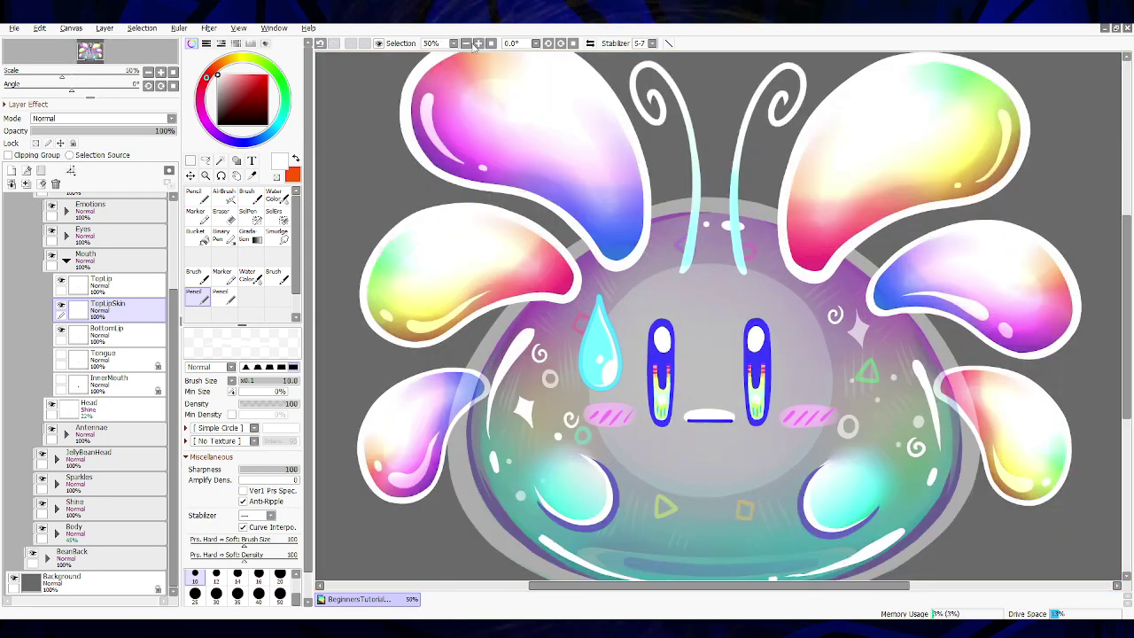
click(466, 42)
click(478, 43)
click(478, 42)
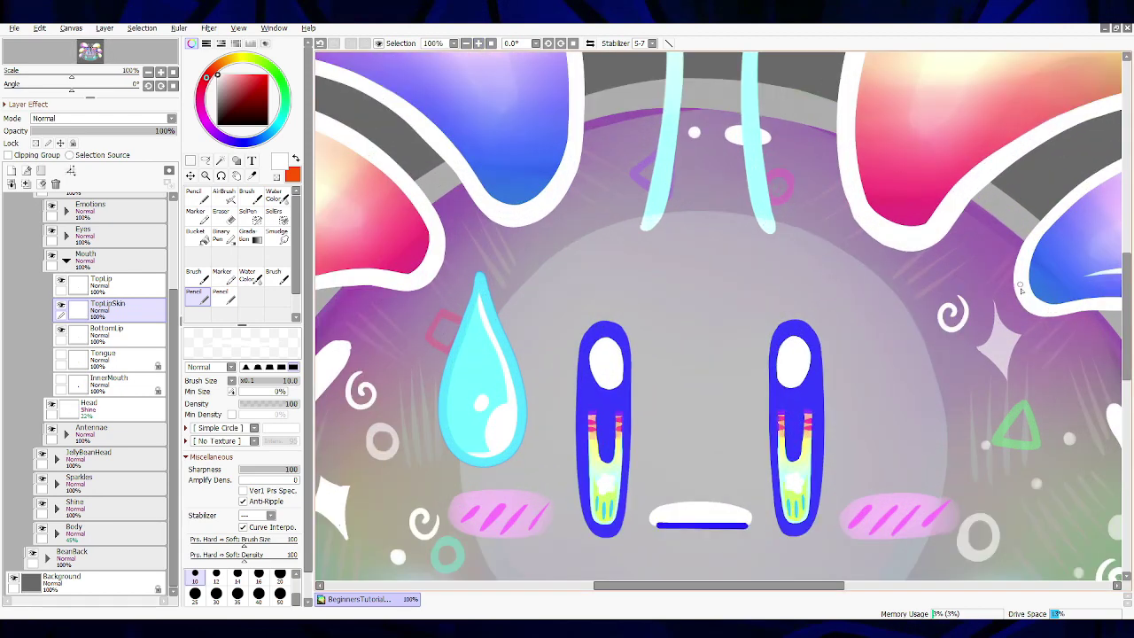
drag(1120, 293, 1123, 319)
key(Page_Up)
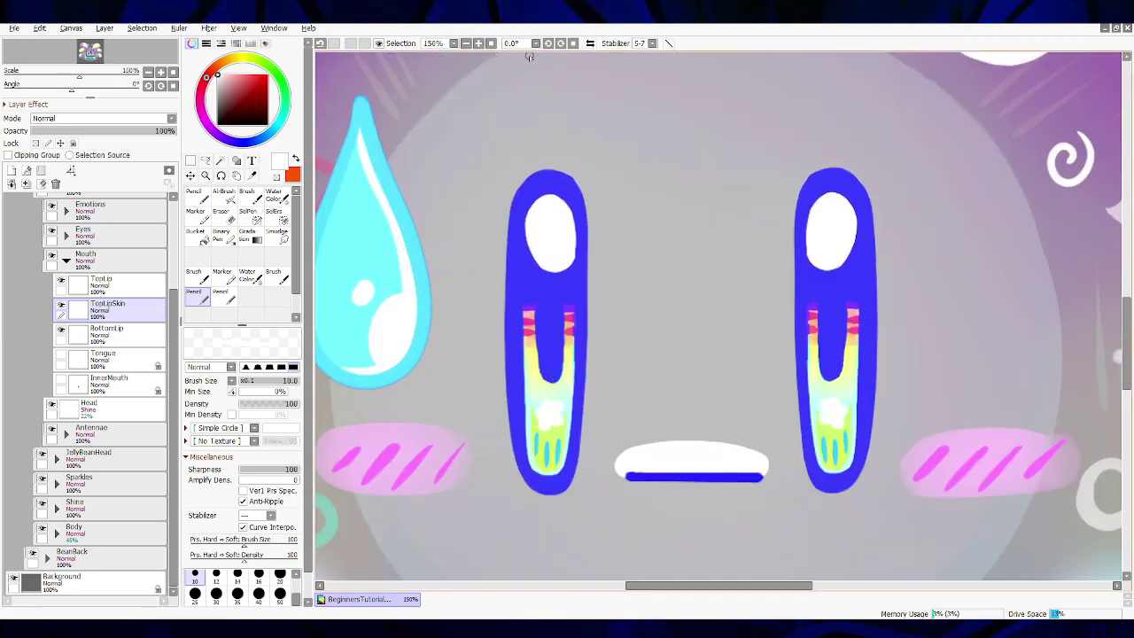
drag(1126, 307, 1126, 321)
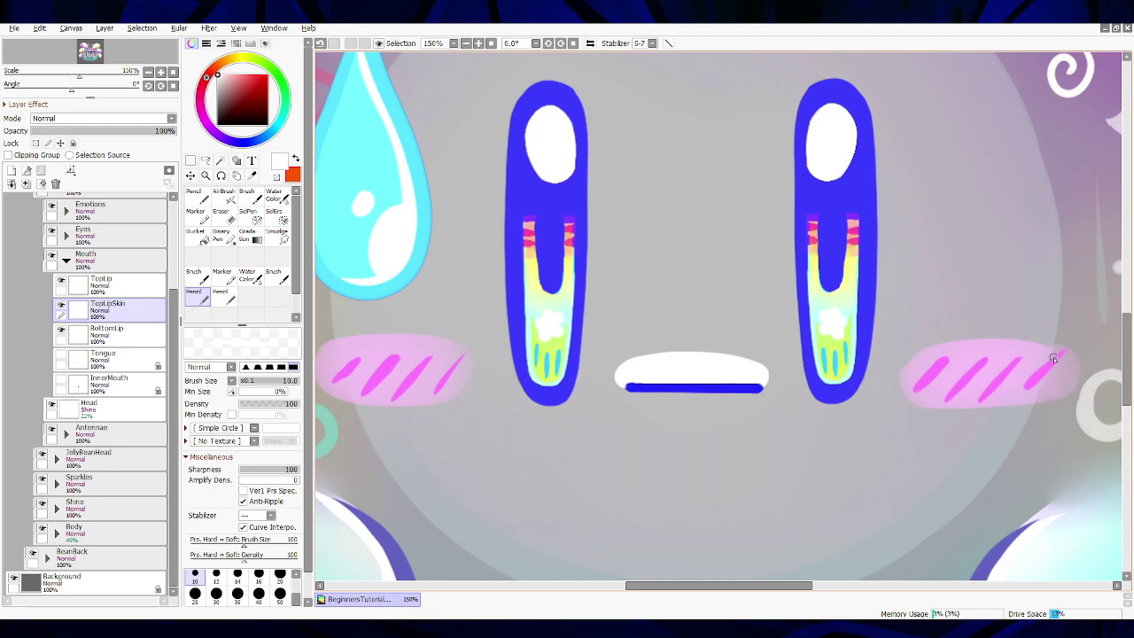
Step: Try softening the edges of the TopLipSkin patch with a transparent Water Color brush at size 17
key(minus)
click(273, 195)
mouse_move(266, 383)
mouse_down()
mouse_move(252, 385)
mouse_move(262, 381)
mouse_up()
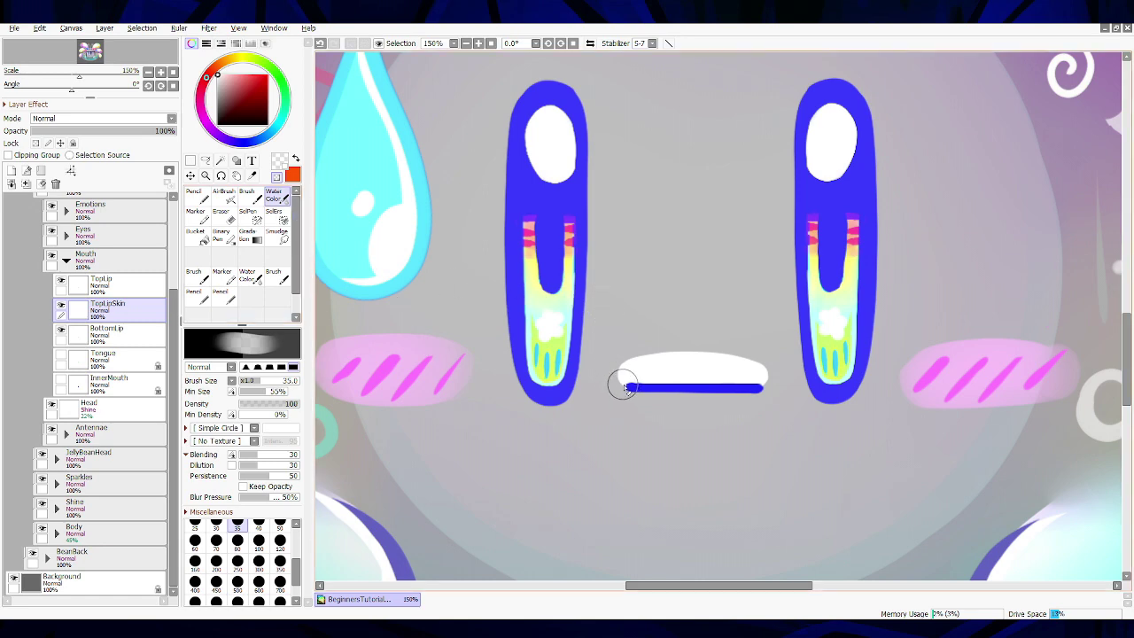
key(bracketleft)
key(bracketleft)
key(bracketleft)
key(bracketleft)
mouse_move(625, 386)
mouse_down()
mouse_move(716, 334)
mouse_move(772, 381)
mouse_move(762, 389)
mouse_move(761, 360)
mouse_move(763, 388)
mouse_move(751, 356)
mouse_move(762, 373)
mouse_move(729, 350)
mouse_move(746, 354)
mouse_move(679, 339)
mouse_move(633, 358)
mouse_move(676, 343)
mouse_move(705, 347)
mouse_move(635, 357)
mouse_move(734, 355)
mouse_move(655, 346)
mouse_move(759, 366)
mouse_up()
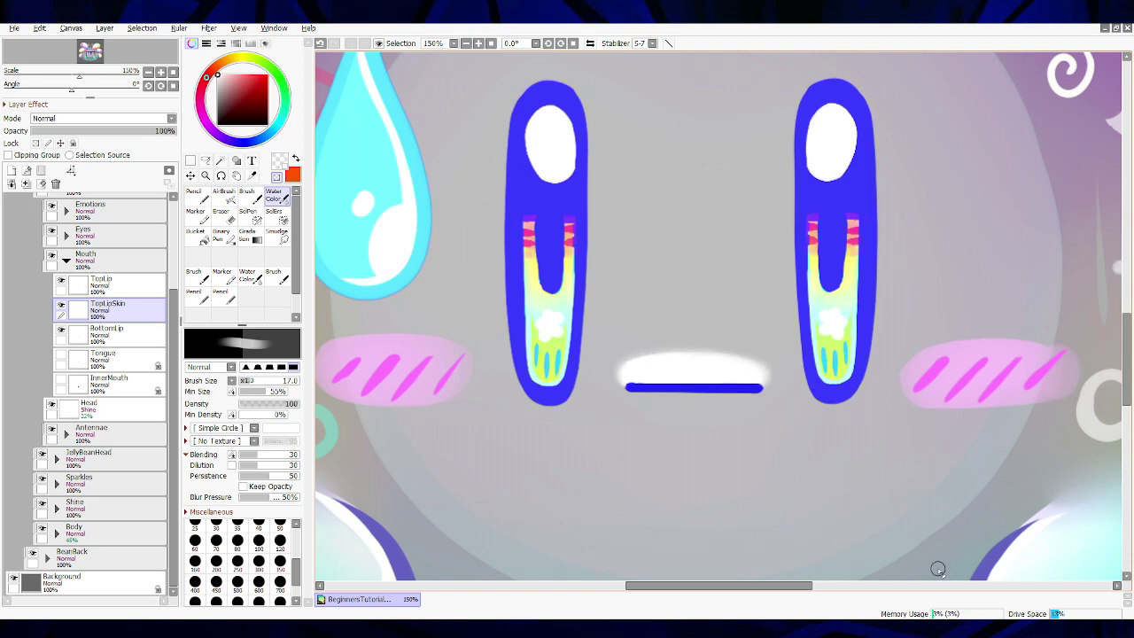
Step: Undo the edge-softening strokes on the TopLipSkin patch
key(ctrl+z)
key(ctrl+z)
key(ctrl+z)
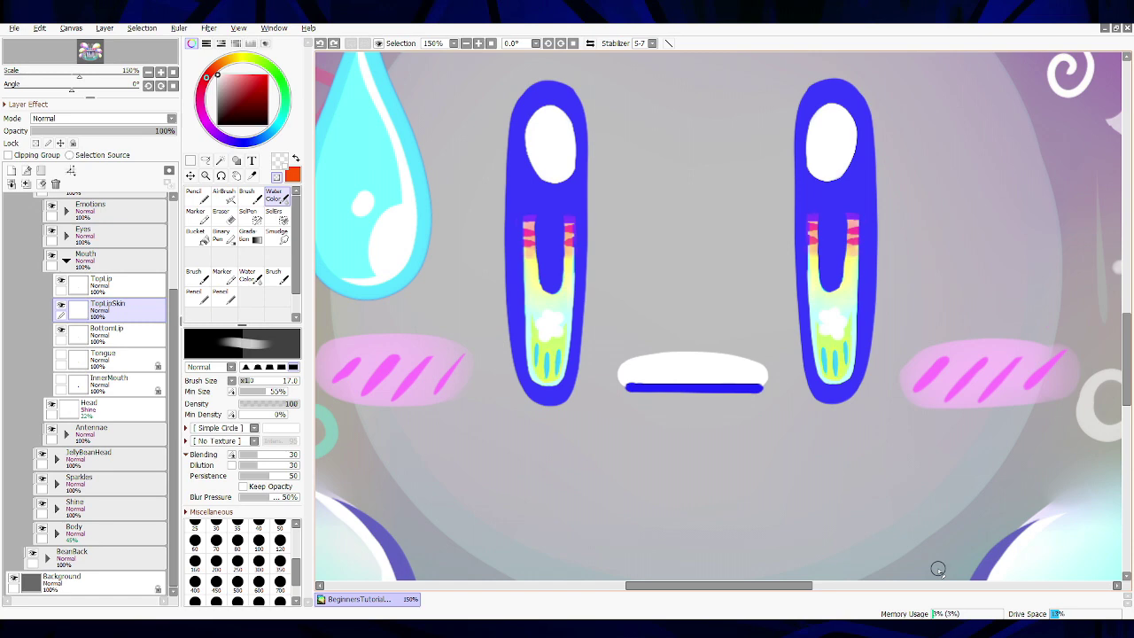
Step: Duplicate the lip skin patch onto a new layer, flip it vertically and move it just below the mouth line
key(m)
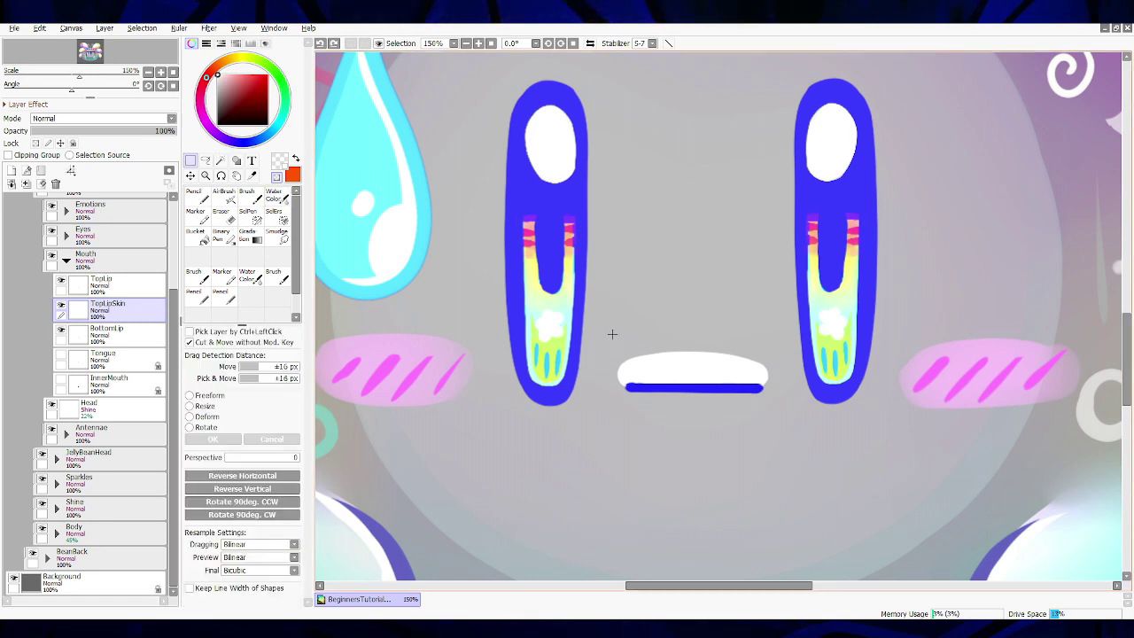
drag(599, 325, 836, 428)
key(ctrl+x)
key(ctrl+v)
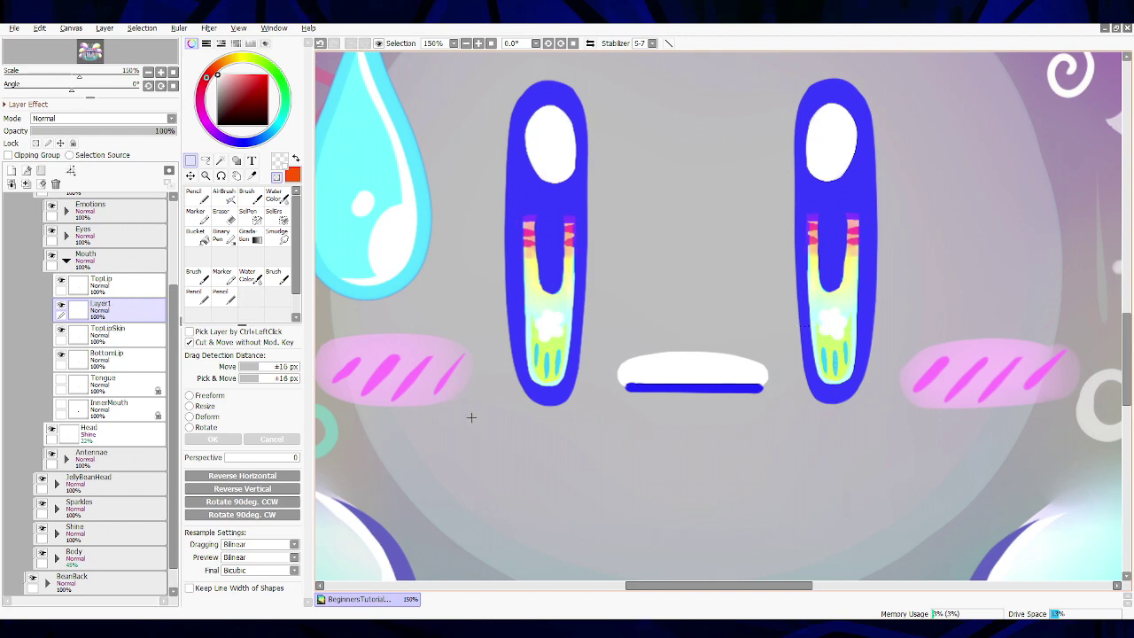
key(ctrl+t)
click(242, 488)
drag(725, 369, 736, 410)
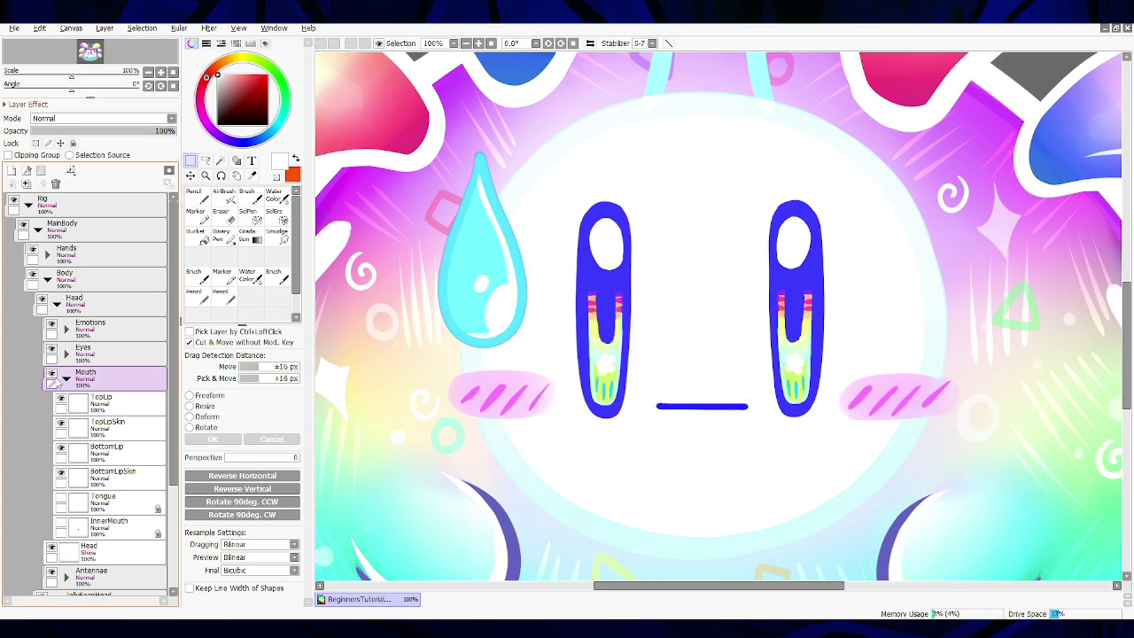
Step: Lower the Body folder's opacity to 37% and the Head layer's to 40%, and select the TopLipSkin layer
click(60, 400)
click(60, 400)
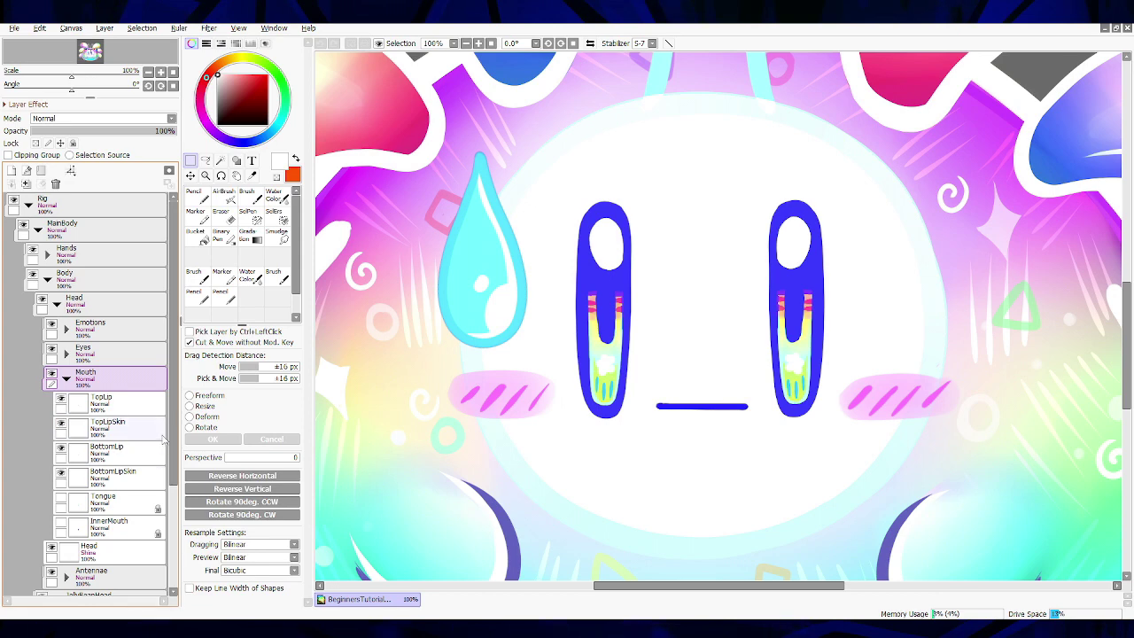
scroll(155, 534, down, 3)
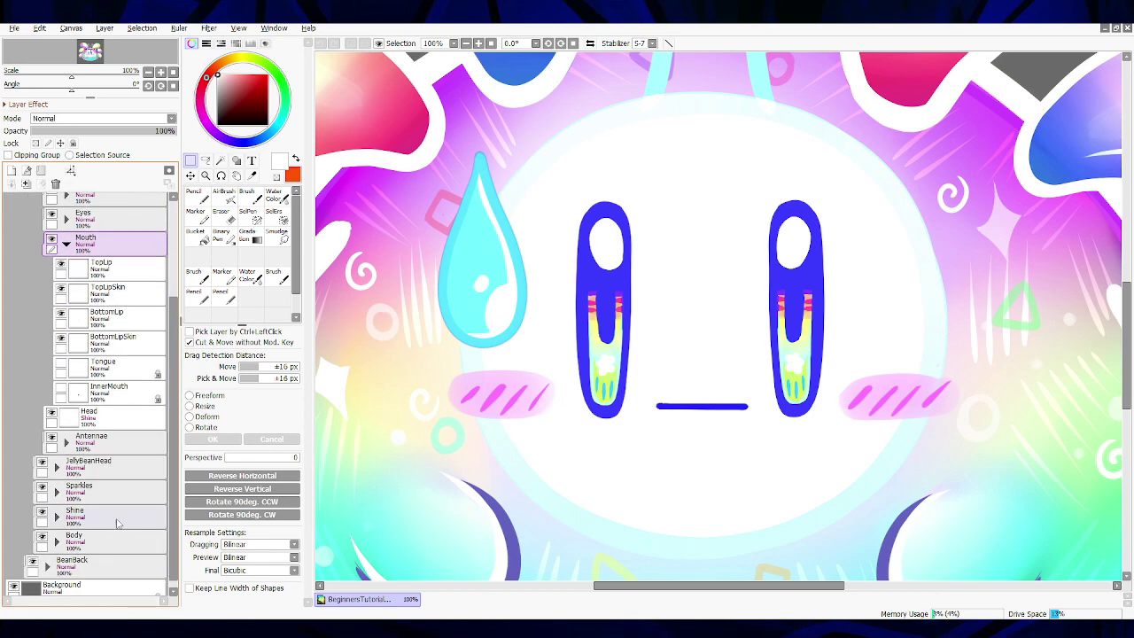
click(116, 537)
click(85, 133)
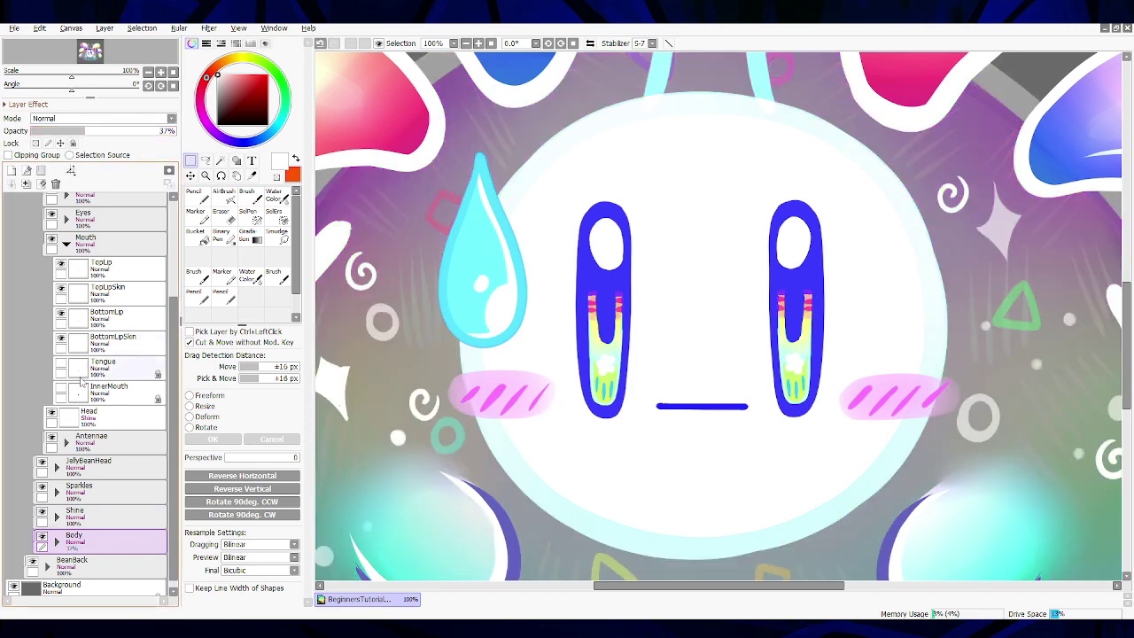
click(94, 416)
click(88, 131)
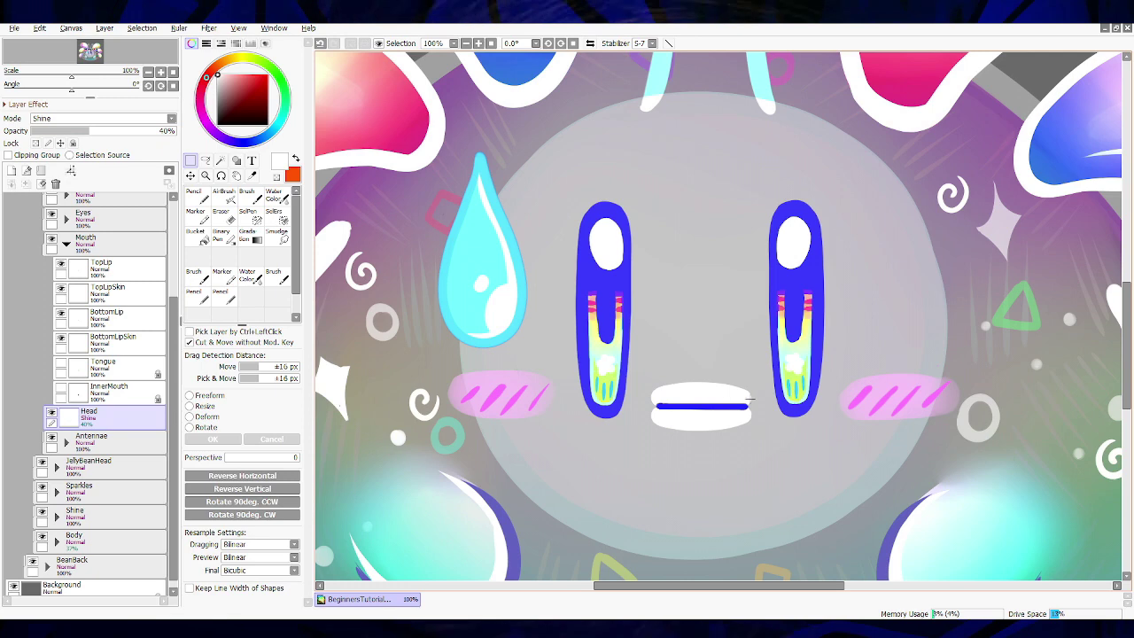
click(128, 297)
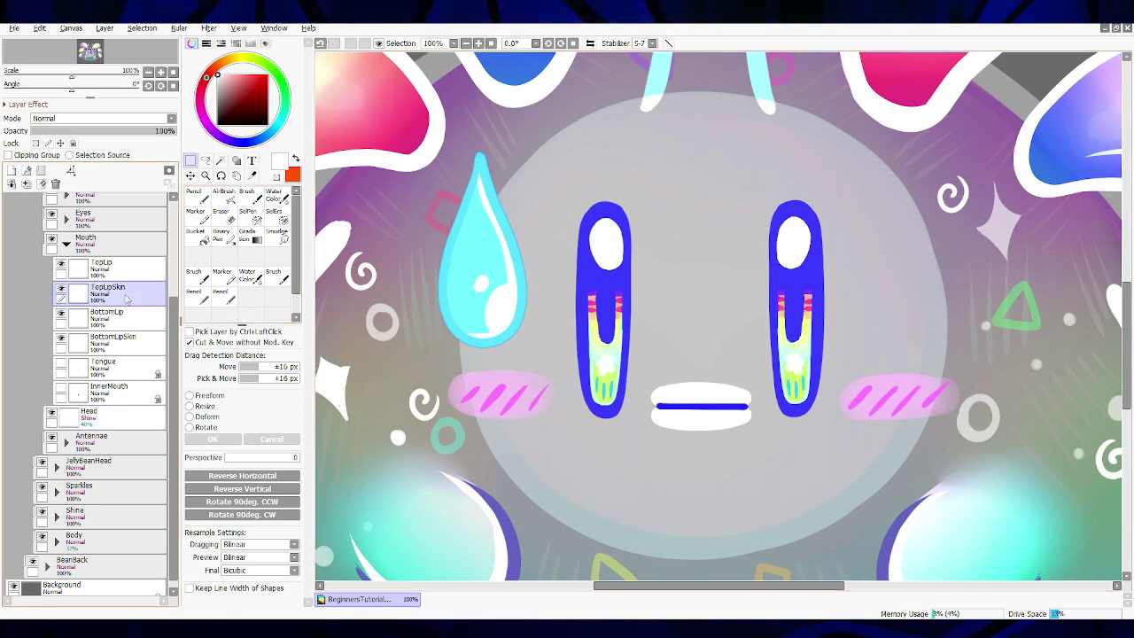
Step: Hide the four lip and lip skin layers and show the Tongue and InnerMouth layers to view the open mouth
drag(60, 291, 59, 253)
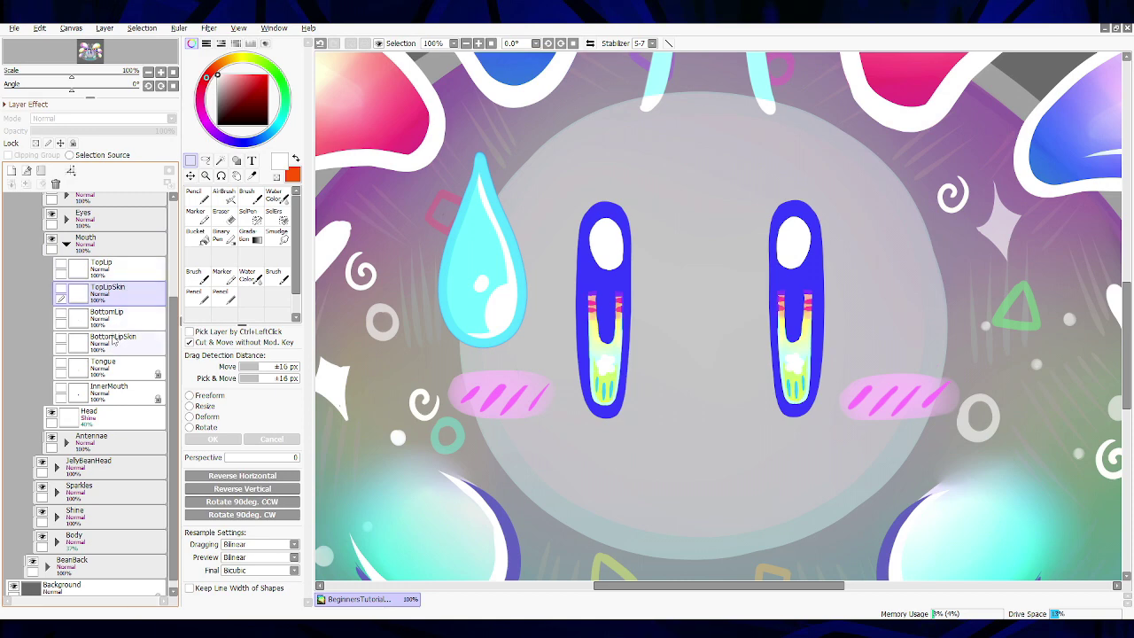
click(62, 369)
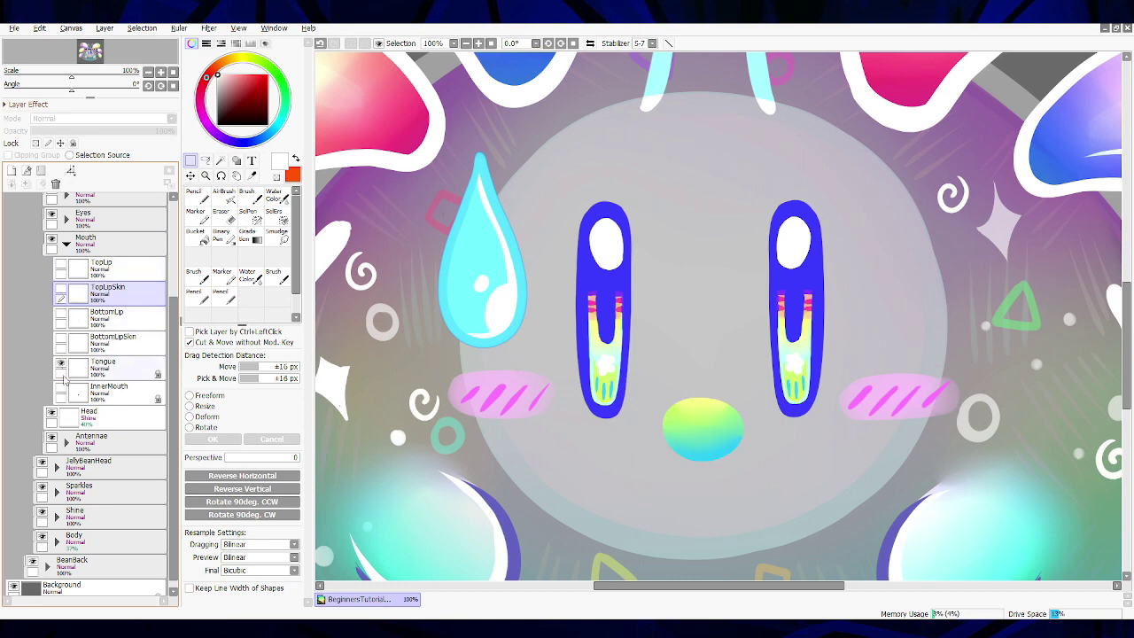
click(62, 390)
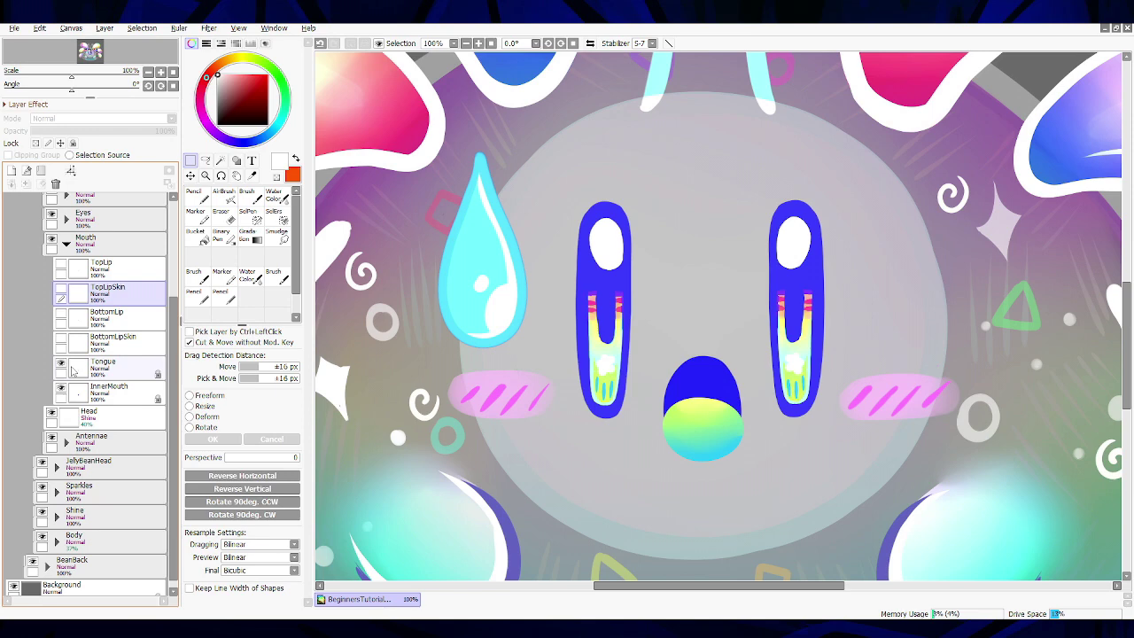
Step: Show the bottom and top lip layers with their skins over the open mouth, and hide InnerMouth and Tongue
click(61, 339)
click(62, 314)
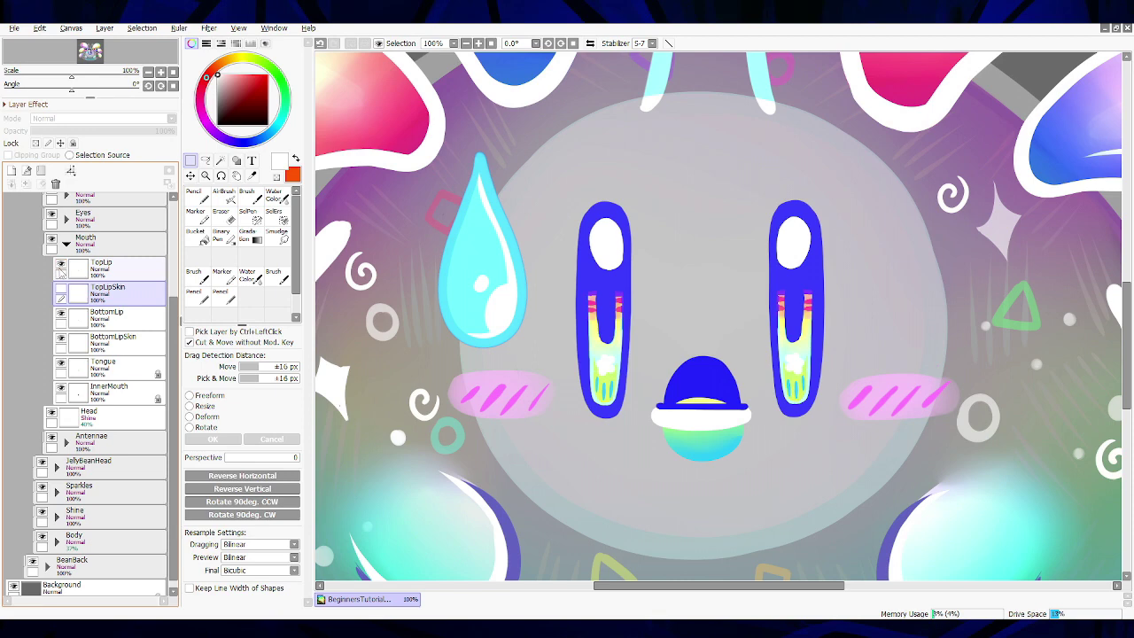
click(61, 290)
click(61, 265)
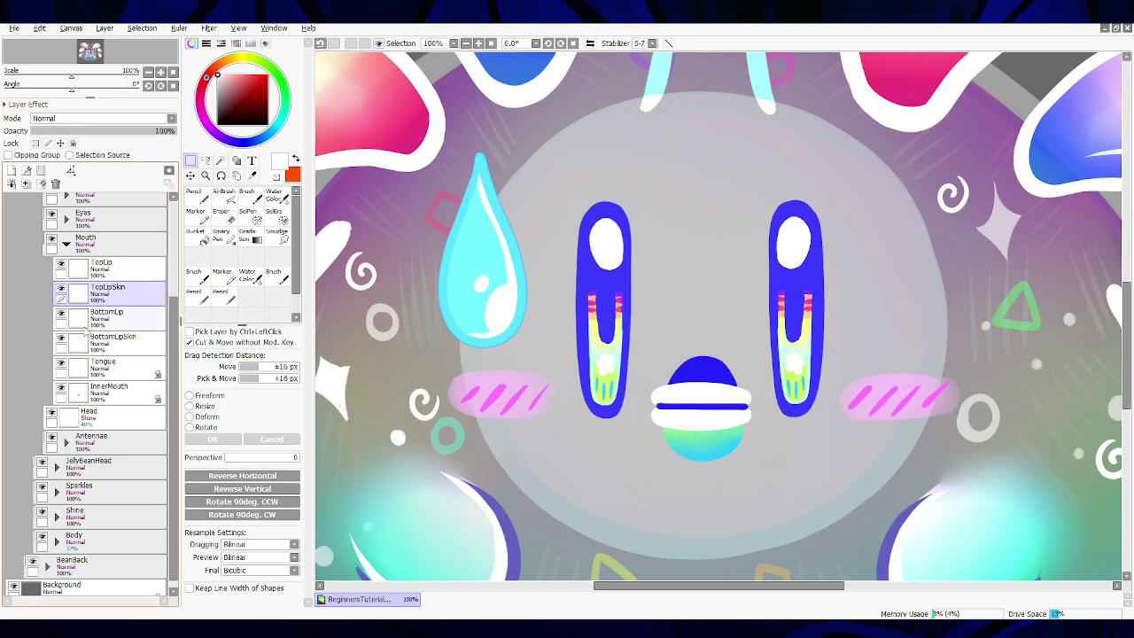
click(61, 390)
click(62, 364)
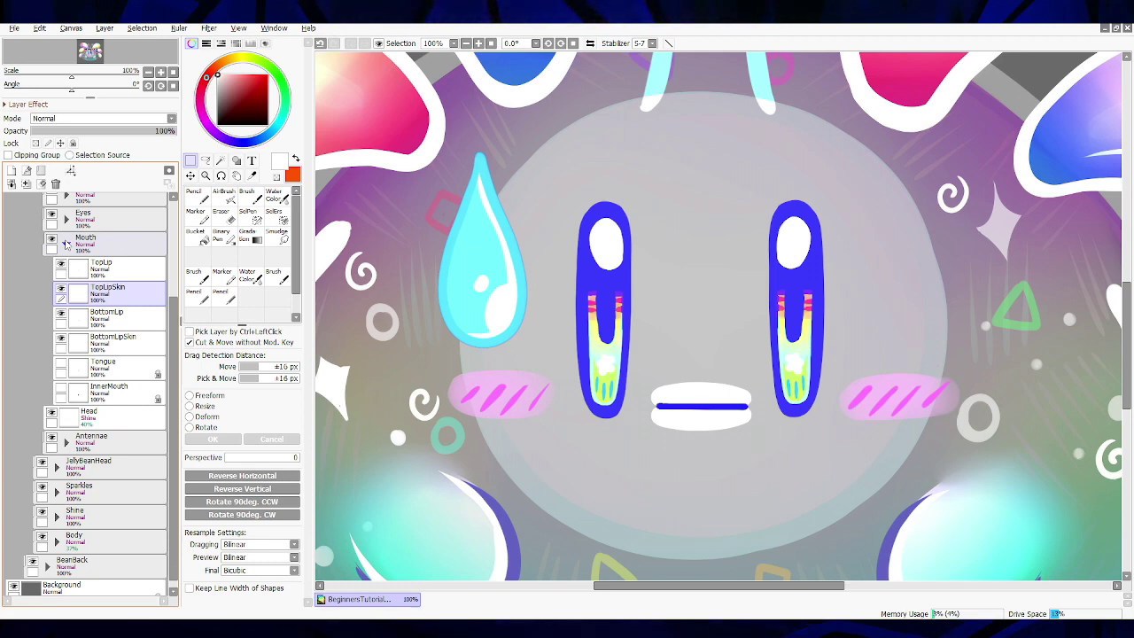
Step: Collapse the Mouth folder and restore the Head layer's opacity to 100%
click(65, 243)
click(98, 267)
key(Return)
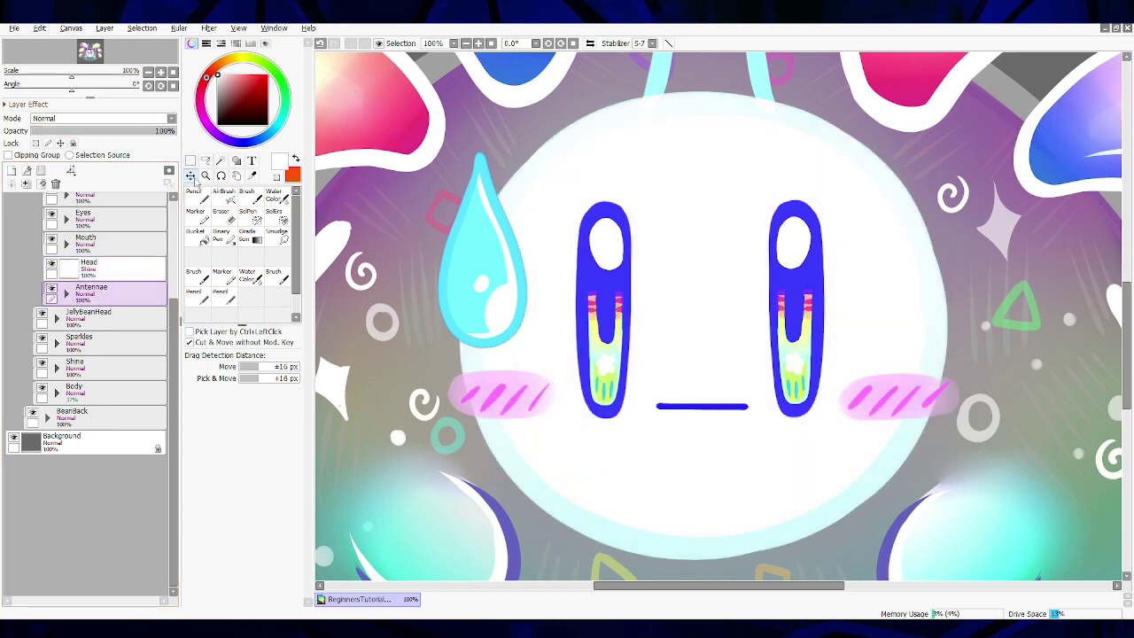
mouse_move(739, 366)
mouse_down()
mouse_move(673, 321)
mouse_move(716, 360)
mouse_move(704, 362)
mouse_move(738, 364)
mouse_up()
scroll(750, 286, down, 3)
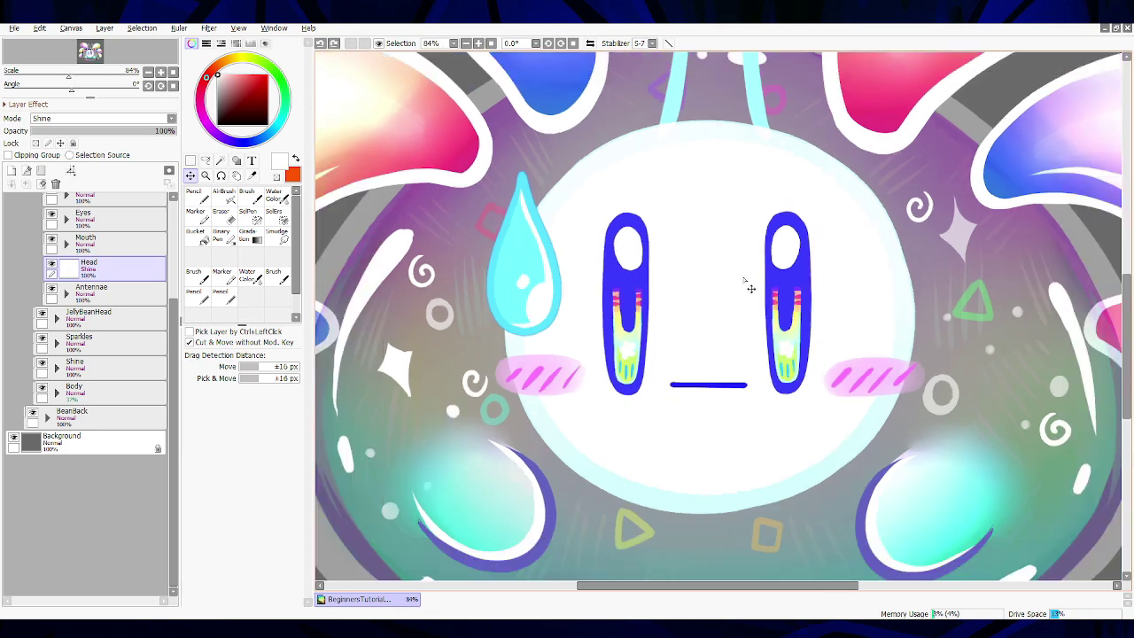
scroll(736, 264, down, 3)
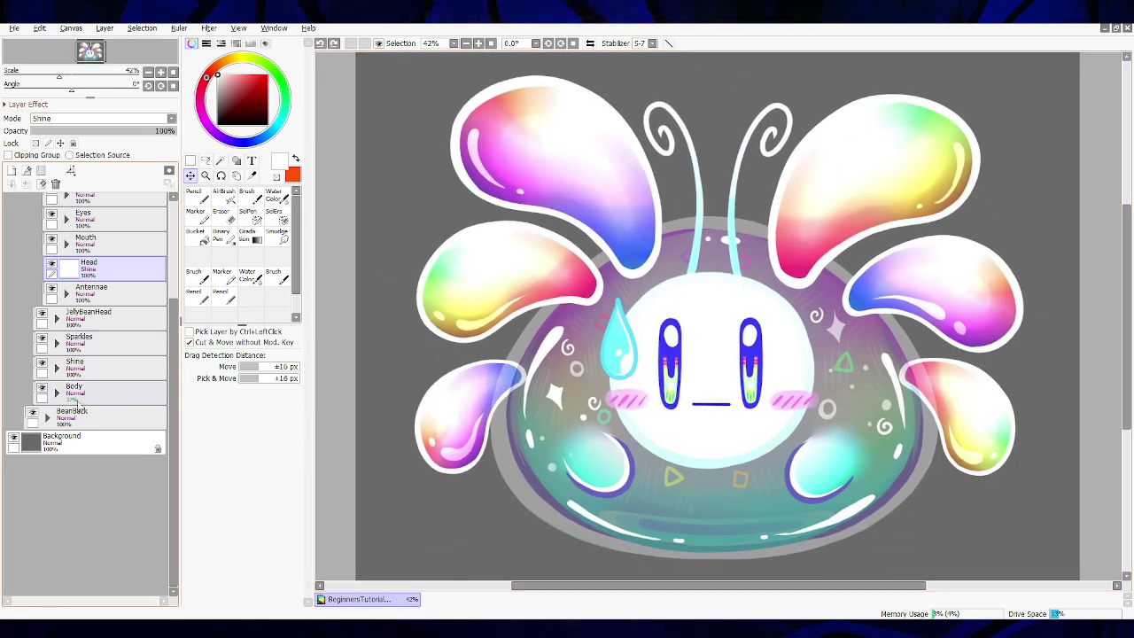
Step: Check the Antennae folder's visibility, inspect its two separate antenna layers and collapse the folder again
click(93, 299)
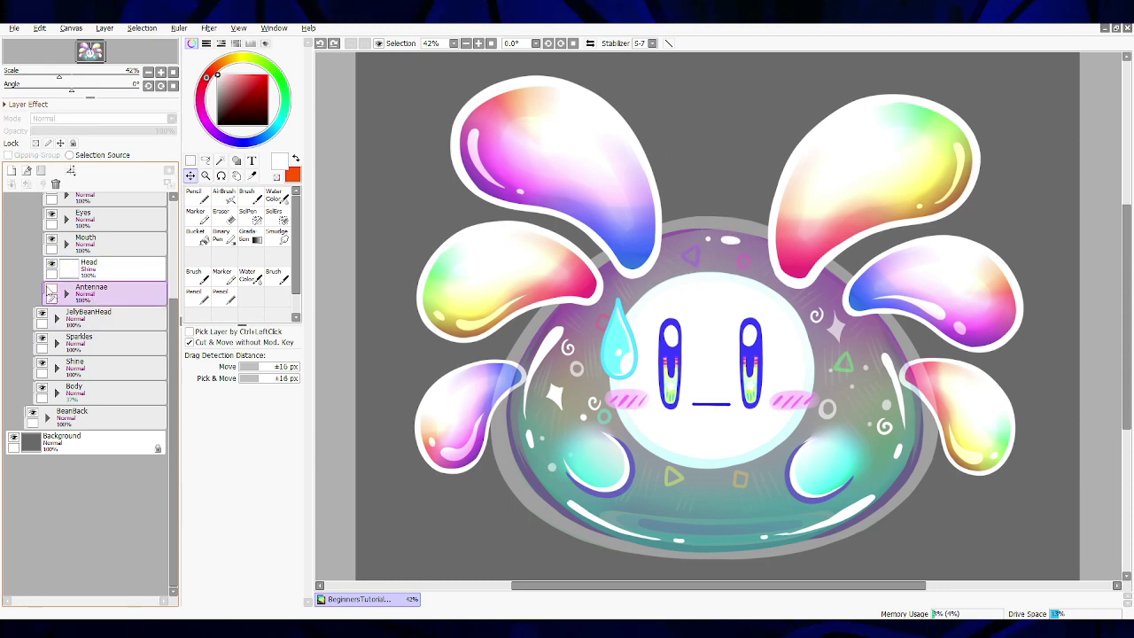
click(68, 295)
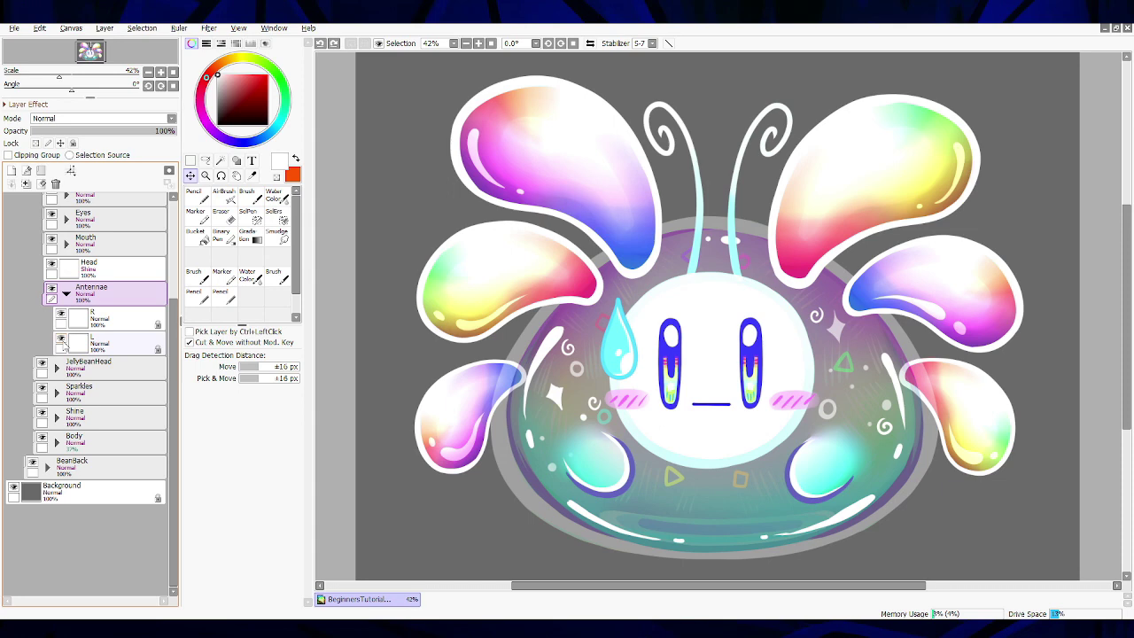
click(477, 43)
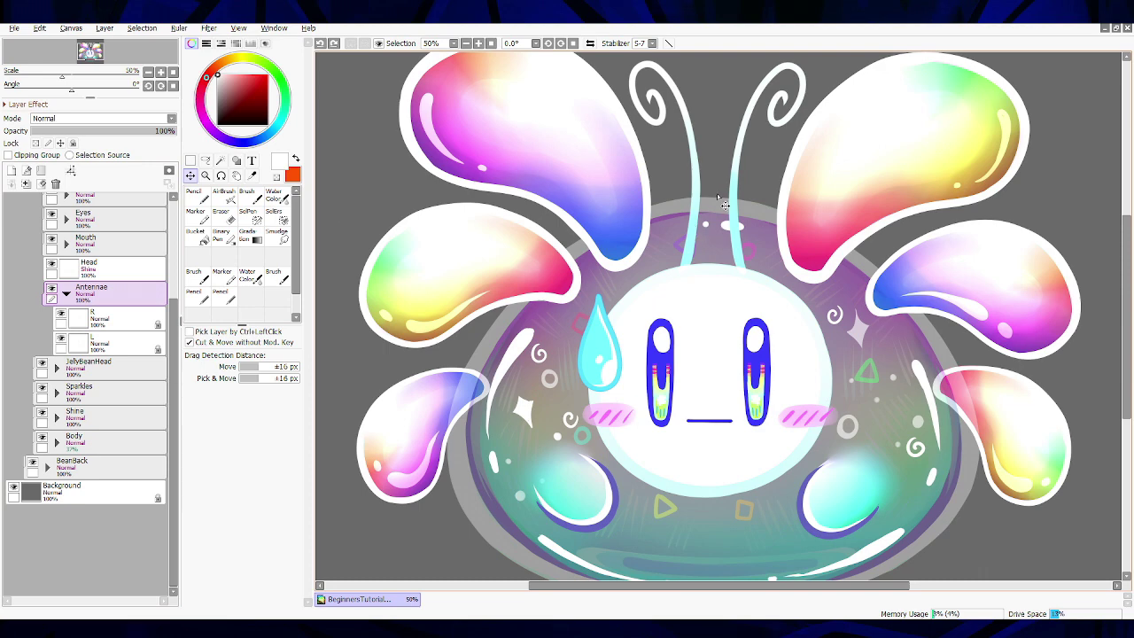
click(67, 294)
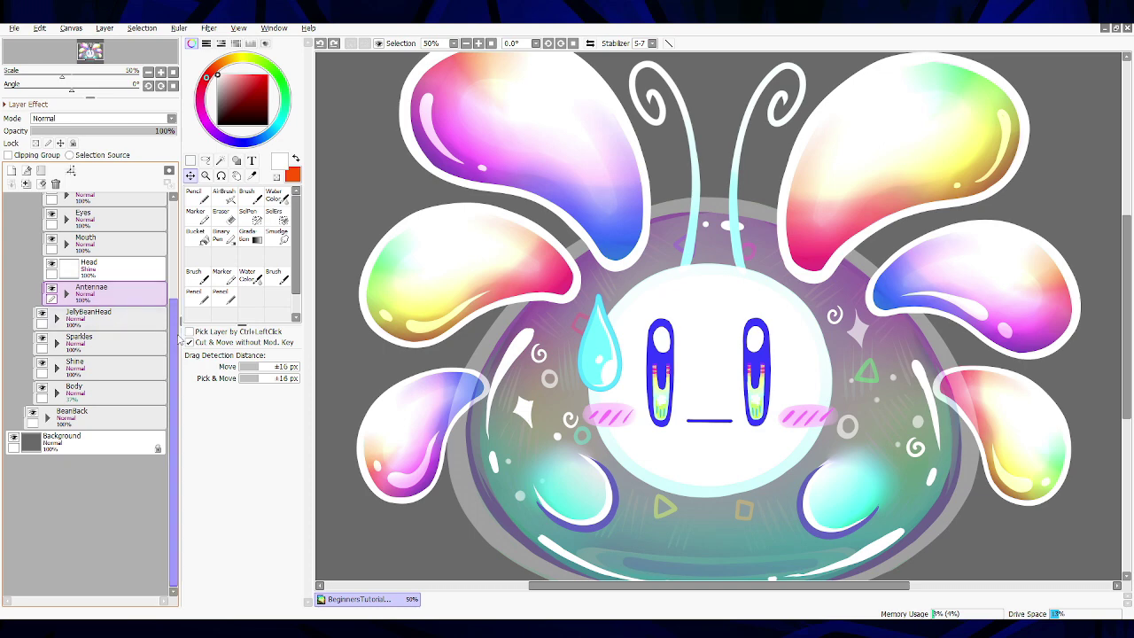
Step: Collapse the Head folder inside Body and toggle its visibility to check which parts of the face it contains
scroll(174, 355, up, 3)
click(56, 235)
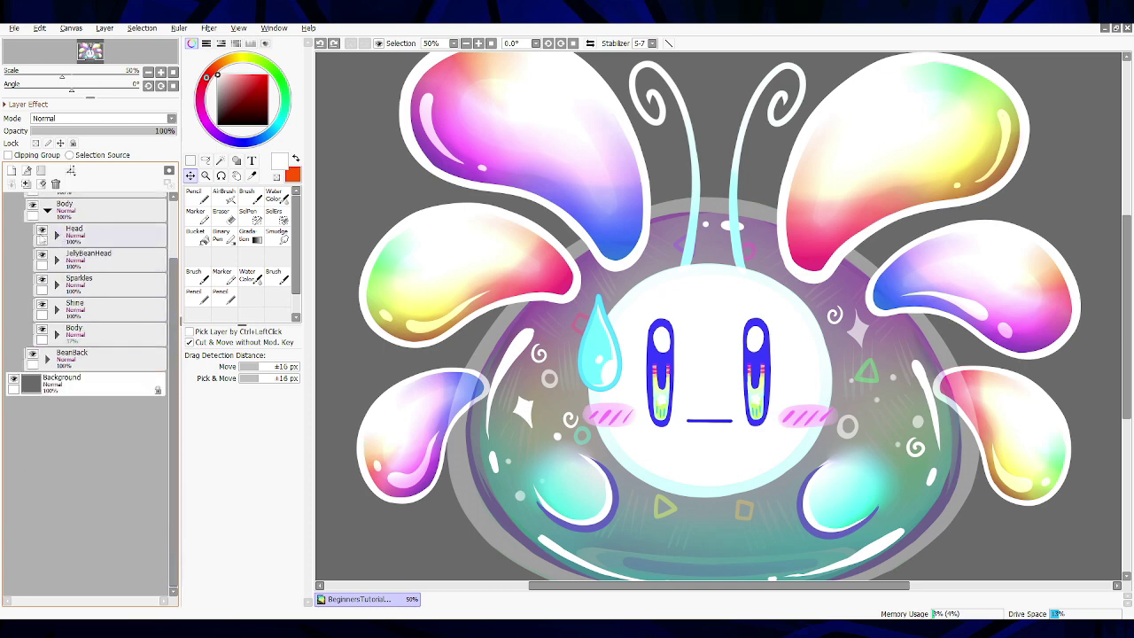
double_click(39, 236)
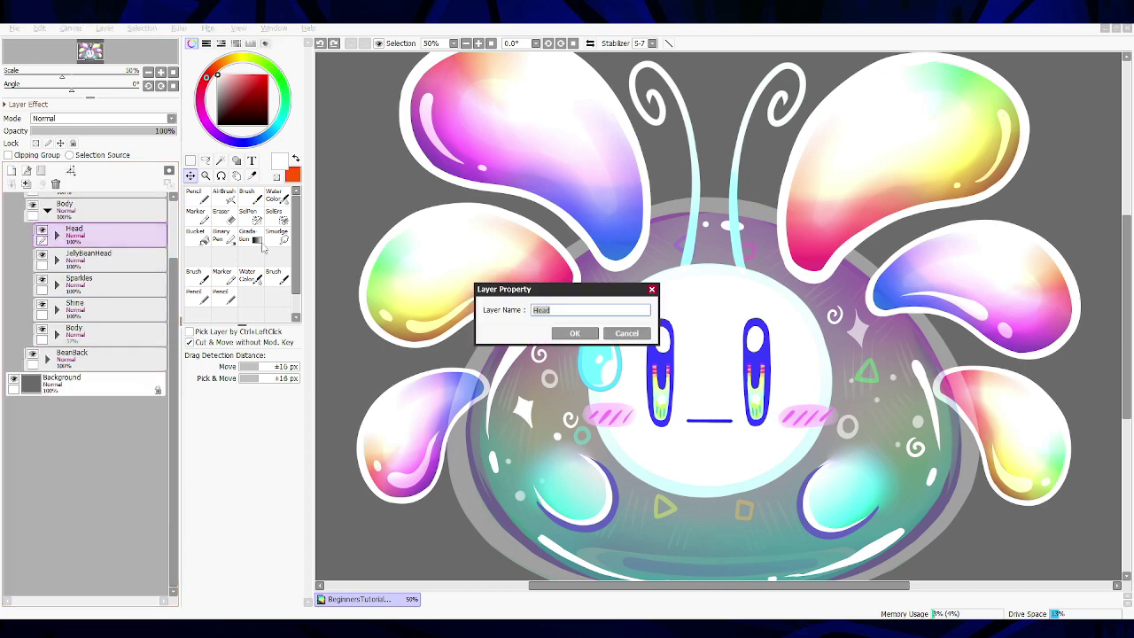
click(627, 334)
click(42, 232)
click(42, 231)
click(42, 231)
click(42, 231)
click(41, 231)
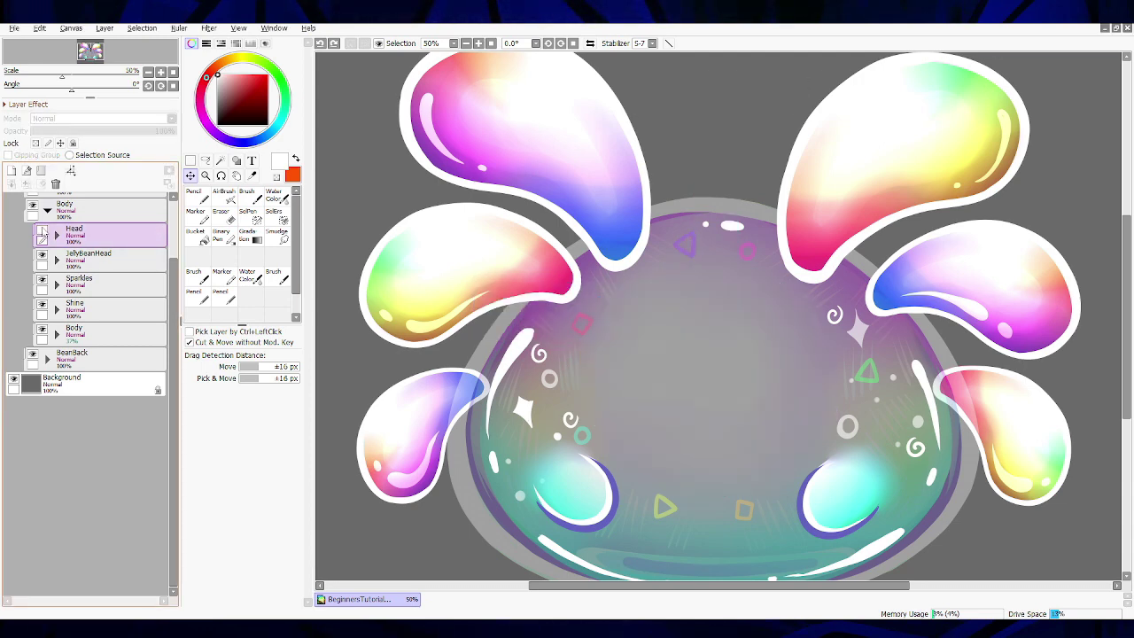
click(41, 232)
click(41, 231)
click(42, 232)
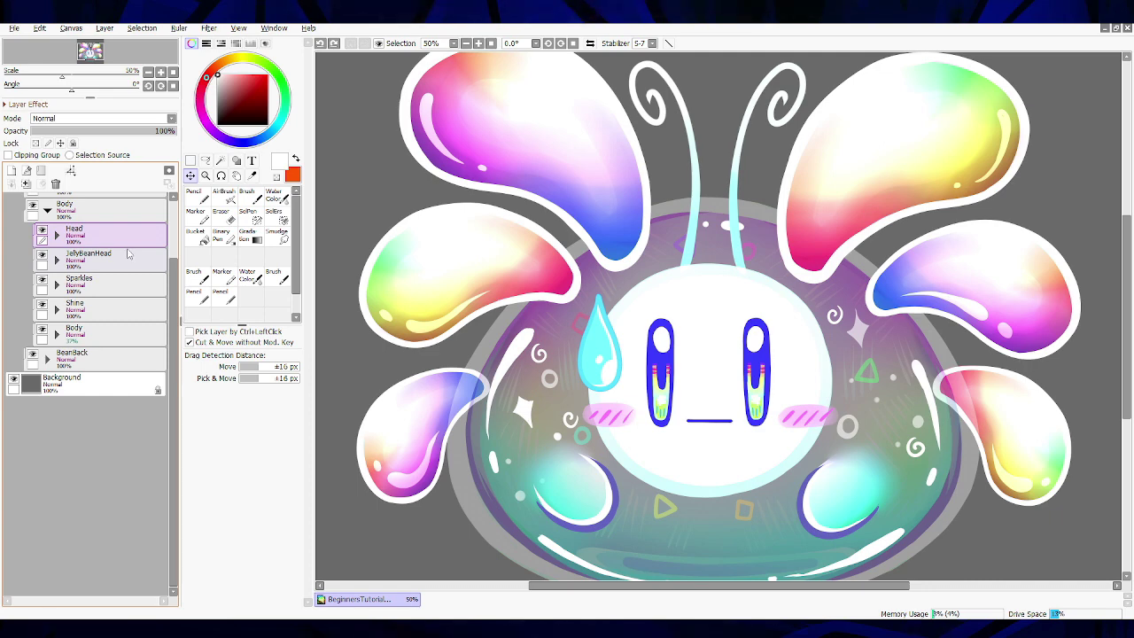
Step: Select the JellyBeanHead folder and toggle its visibility to check which parts it contains
click(41, 258)
click(42, 257)
click(118, 263)
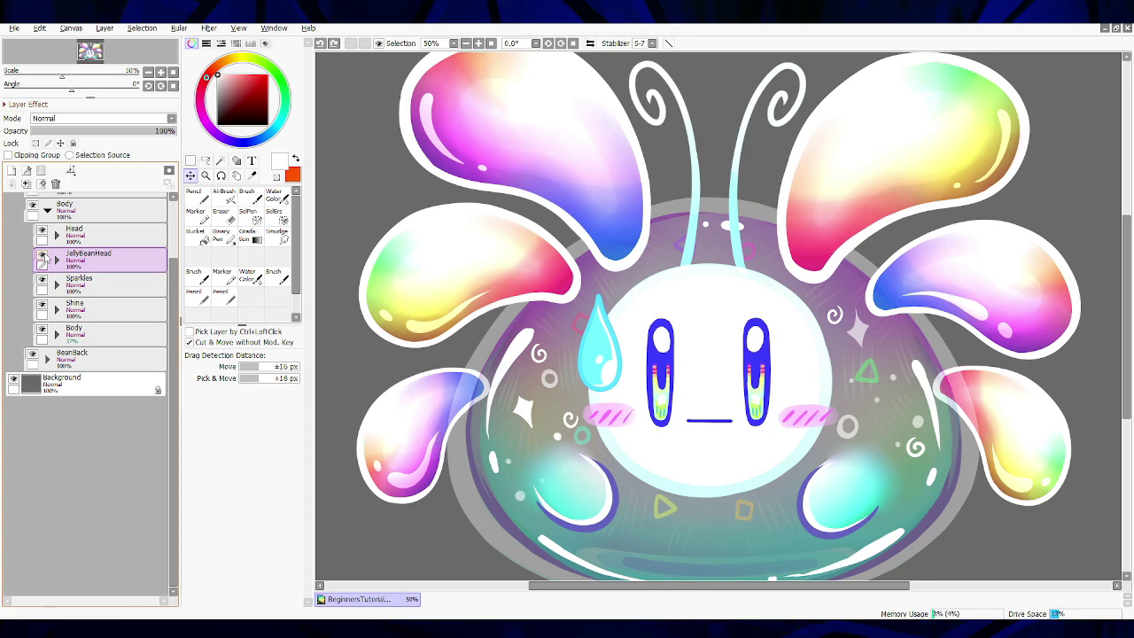
click(42, 258)
click(42, 258)
Step: Expand the JellyBeanHead folder and switch subfolders 1 to 4 off and on to identify each jelly bean
click(57, 259)
click(51, 282)
click(51, 282)
click(52, 303)
click(52, 304)
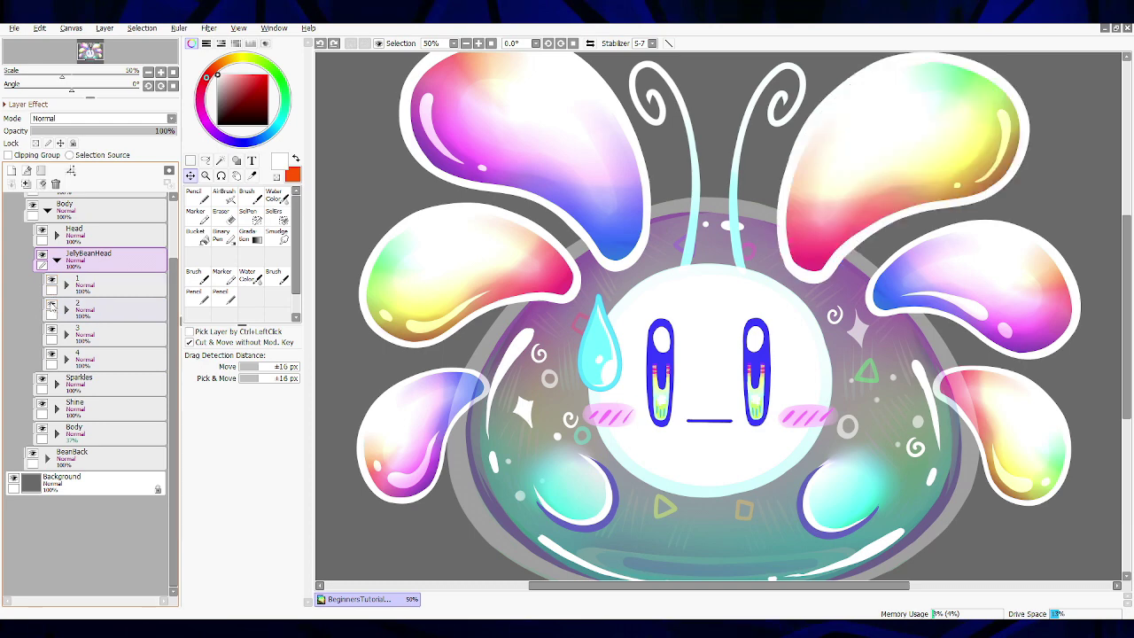
click(51, 329)
click(51, 329)
click(52, 354)
click(52, 353)
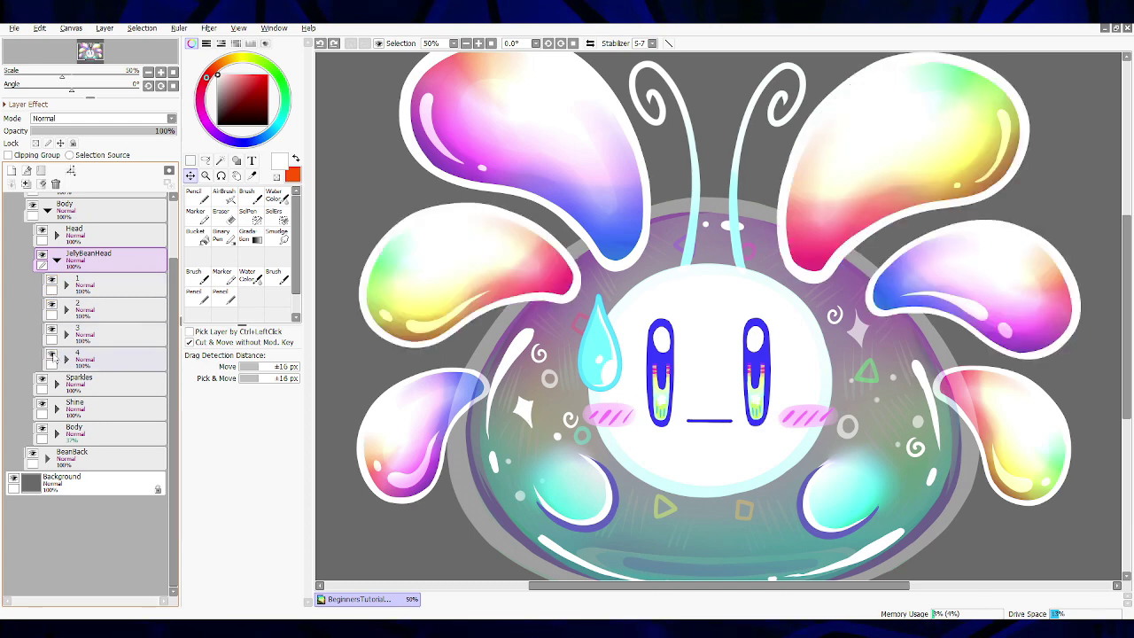
Step: Expand jelly bean folder 1 and toggle its Shine and Base layers to inspect how the bean is separated
click(66, 284)
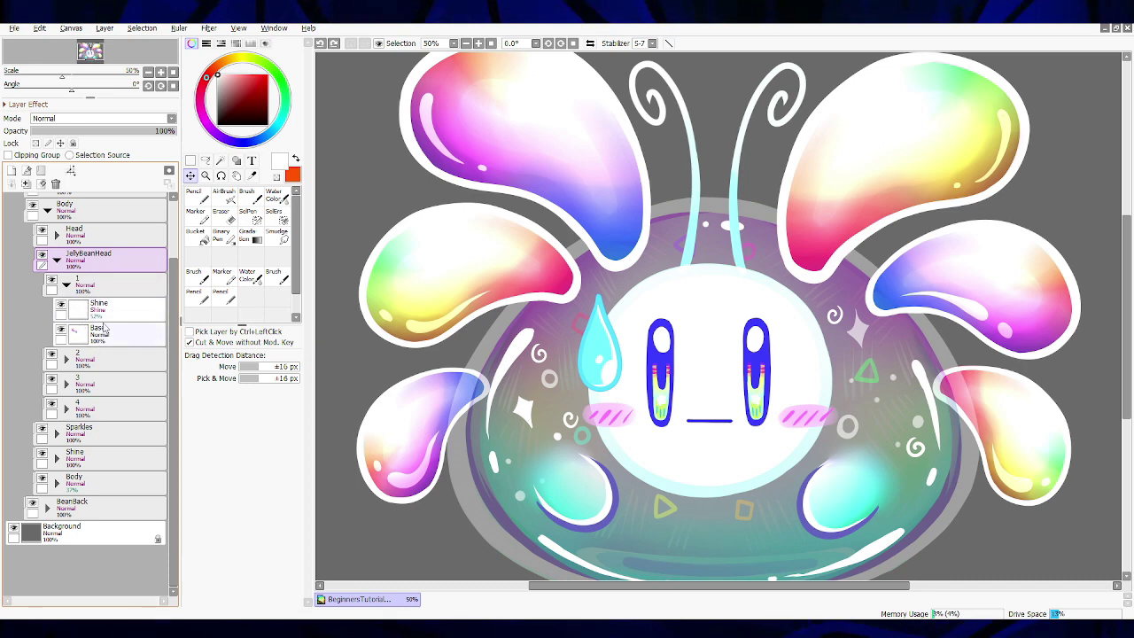
click(66, 285)
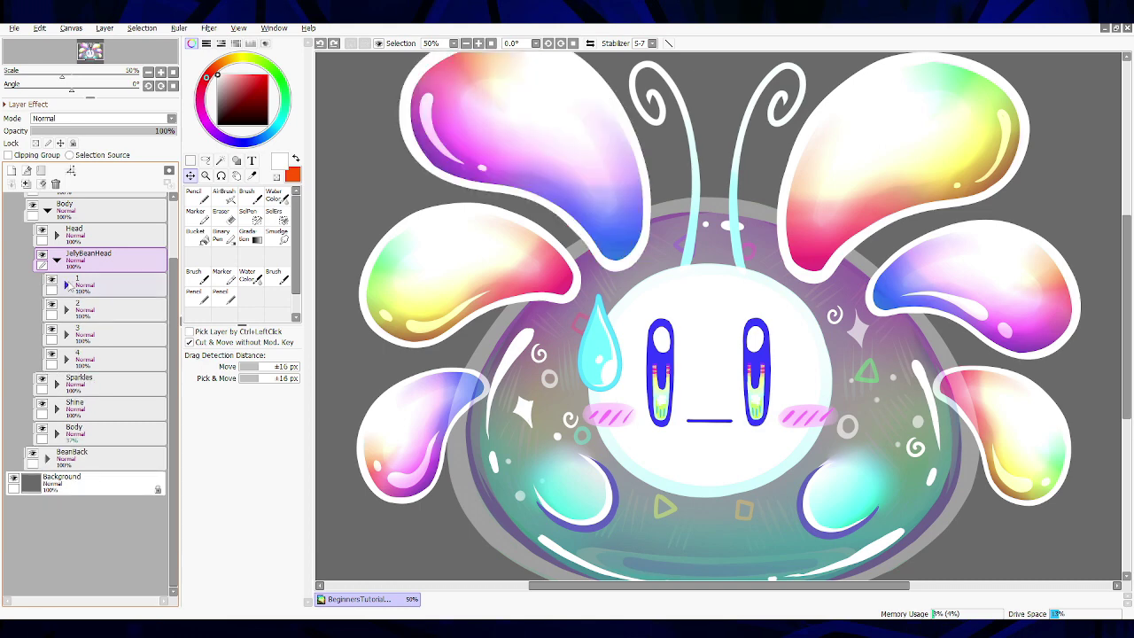
click(65, 285)
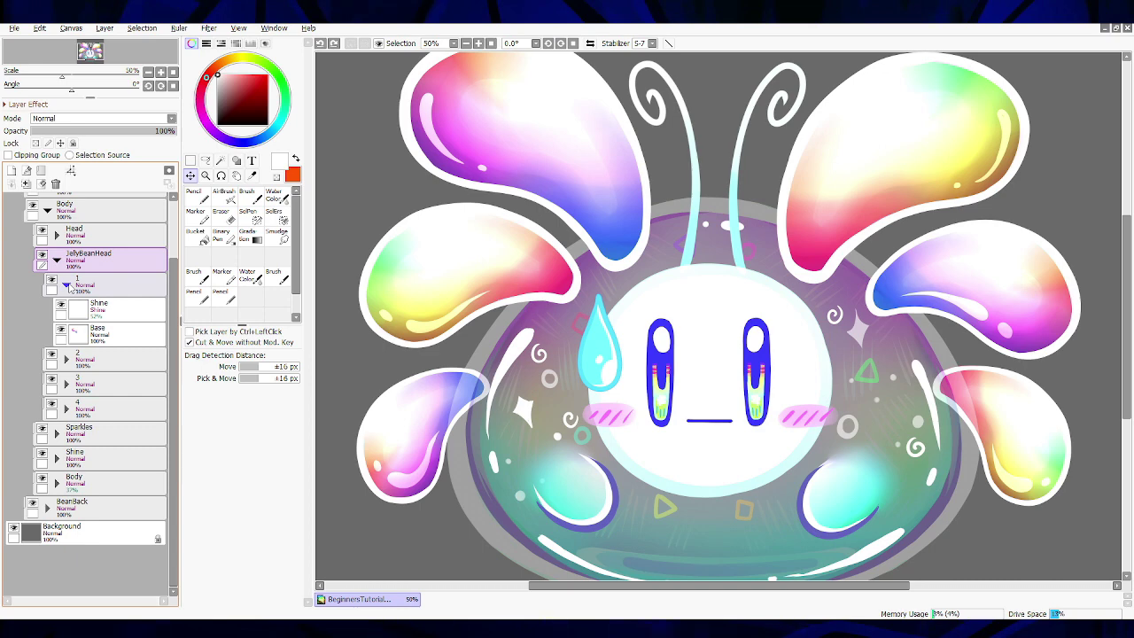
click(61, 306)
click(60, 307)
click(94, 334)
click(61, 333)
click(62, 333)
Step: Move the Shine layer of jelly bean 1 slightly sideways on its own and undo the move
click(89, 283)
click(98, 308)
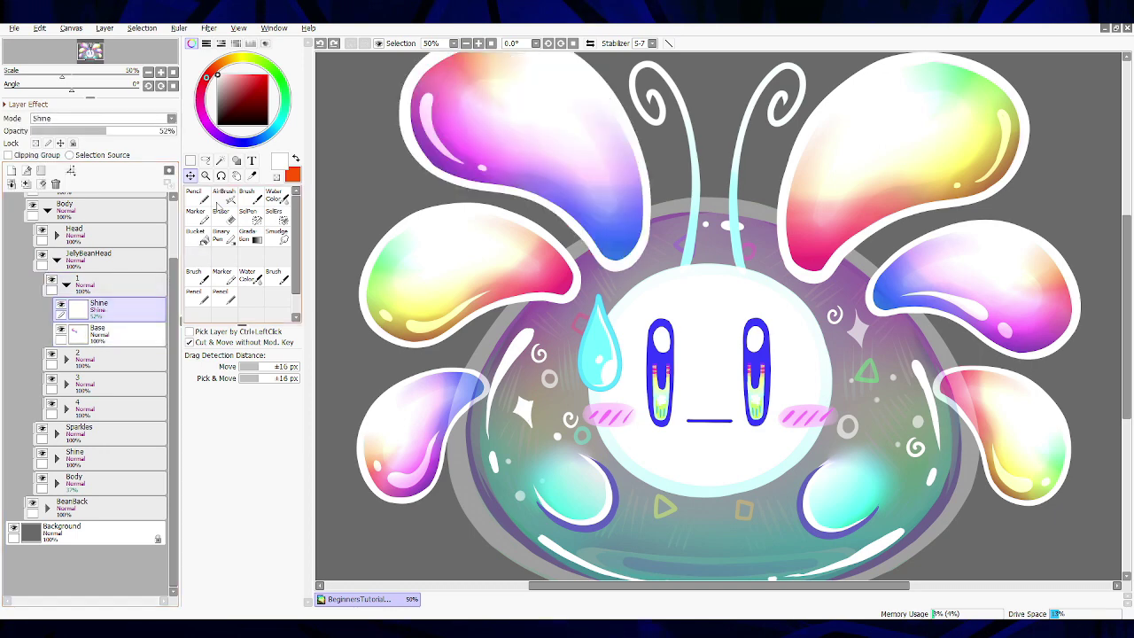
mouse_move(469, 173)
mouse_down()
mouse_move(429, 168)
mouse_move(438, 172)
mouse_up()
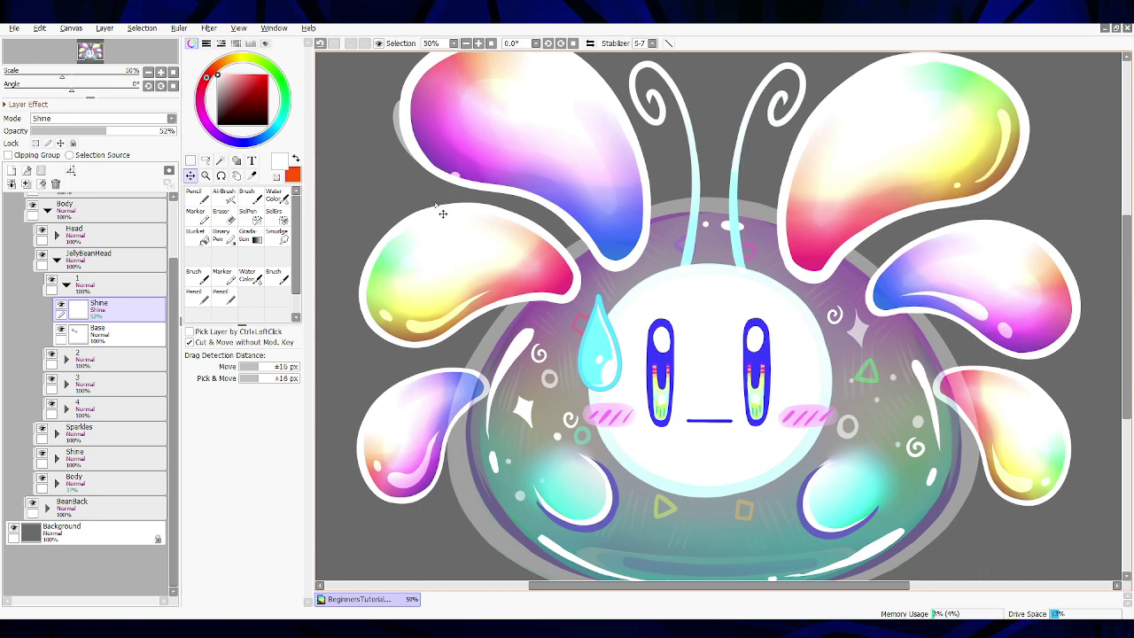
key(ctrl+z)
Step: Move the whole jelly bean folder 1 up and to the left, and undo the move
click(122, 293)
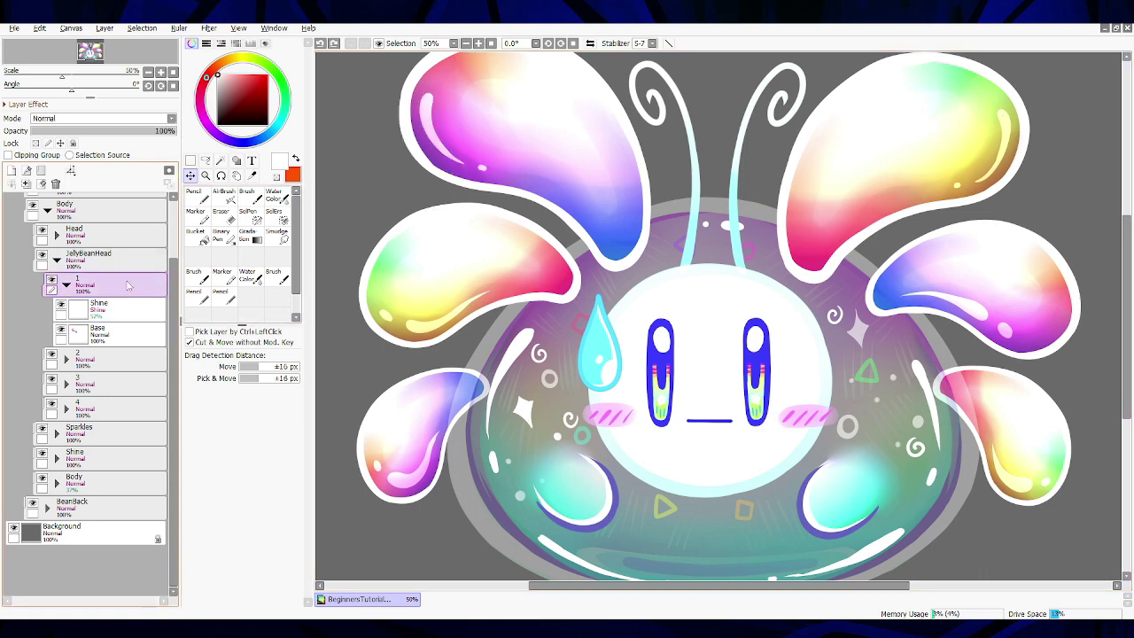
drag(550, 164, 520, 146)
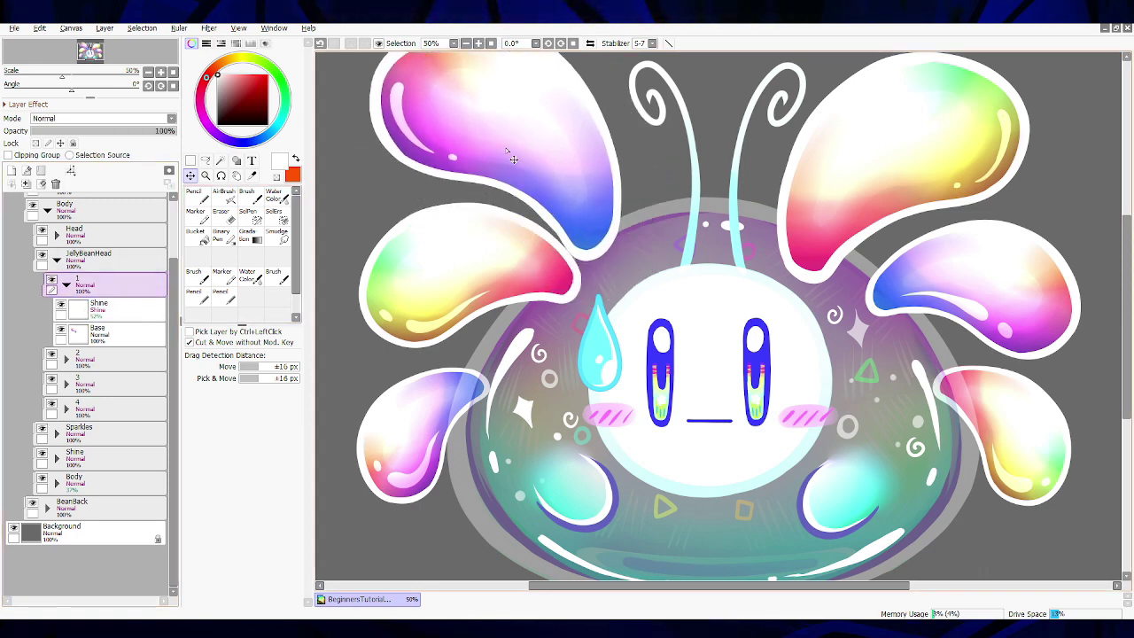
key(ctrl+z)
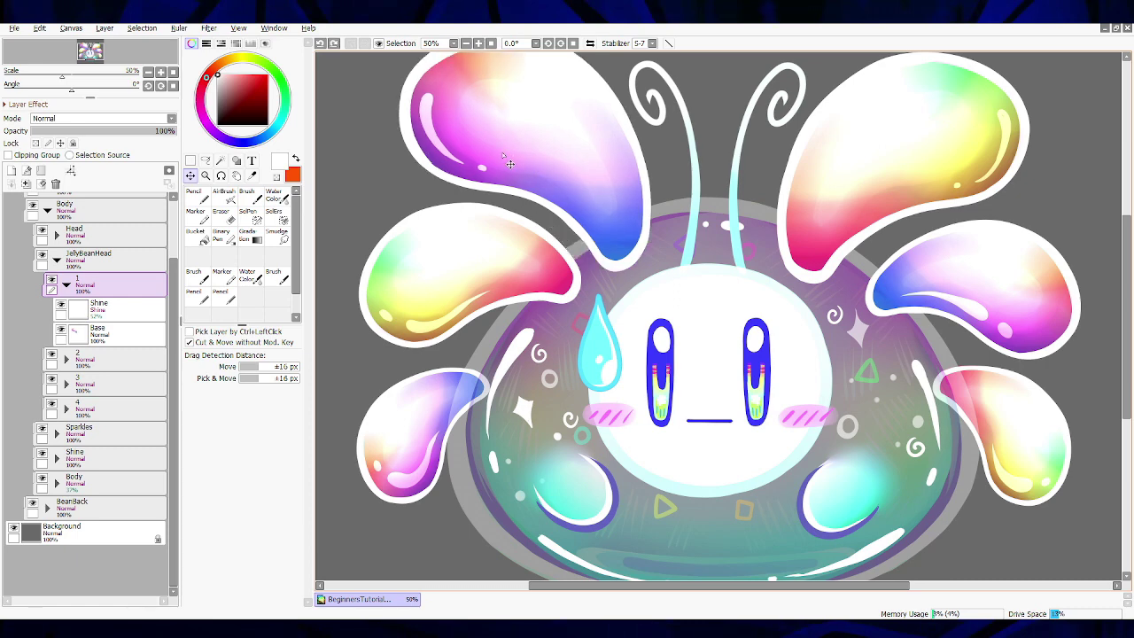
Step: Collapse folder 1 and the JellyBeanHead folder, and switch JellyBeanHead off and on to review it as one group
click(65, 285)
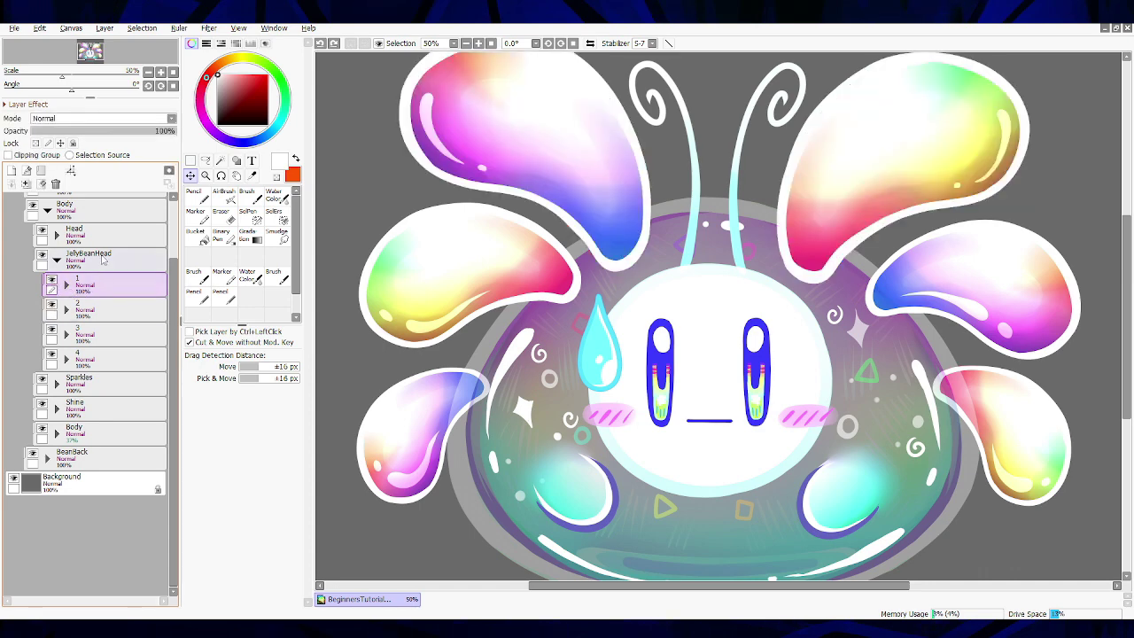
click(57, 260)
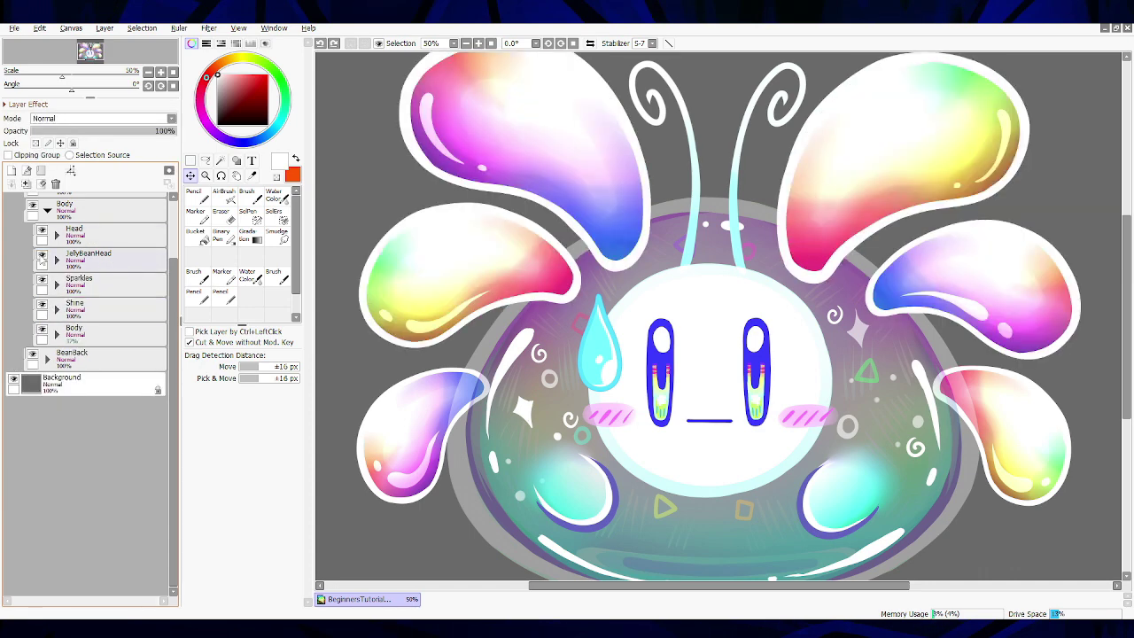
click(42, 256)
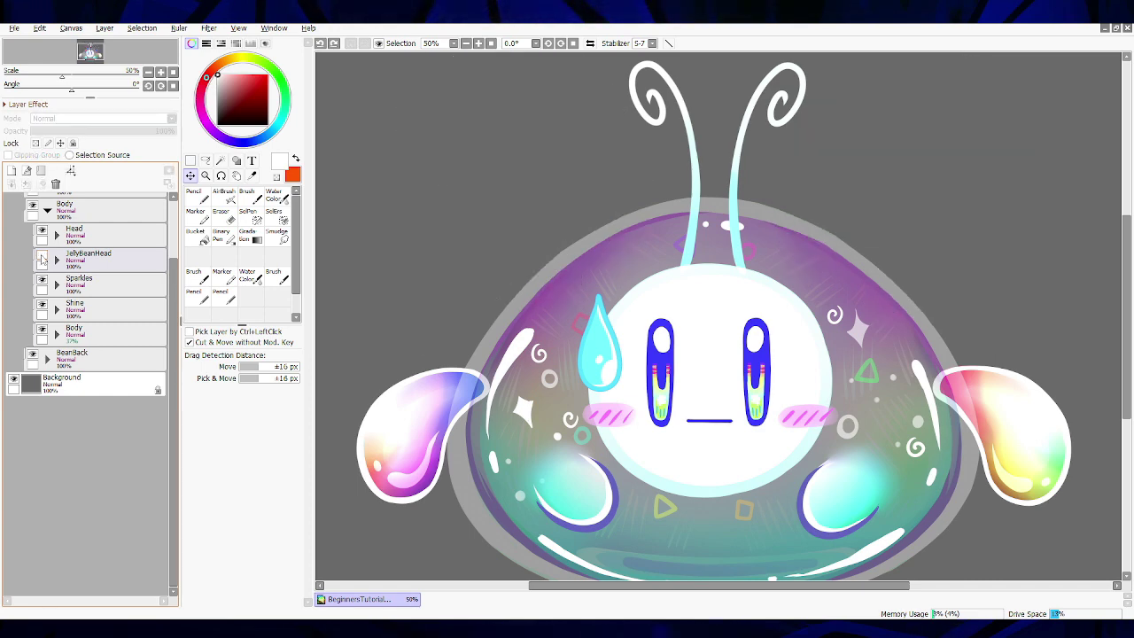
click(42, 258)
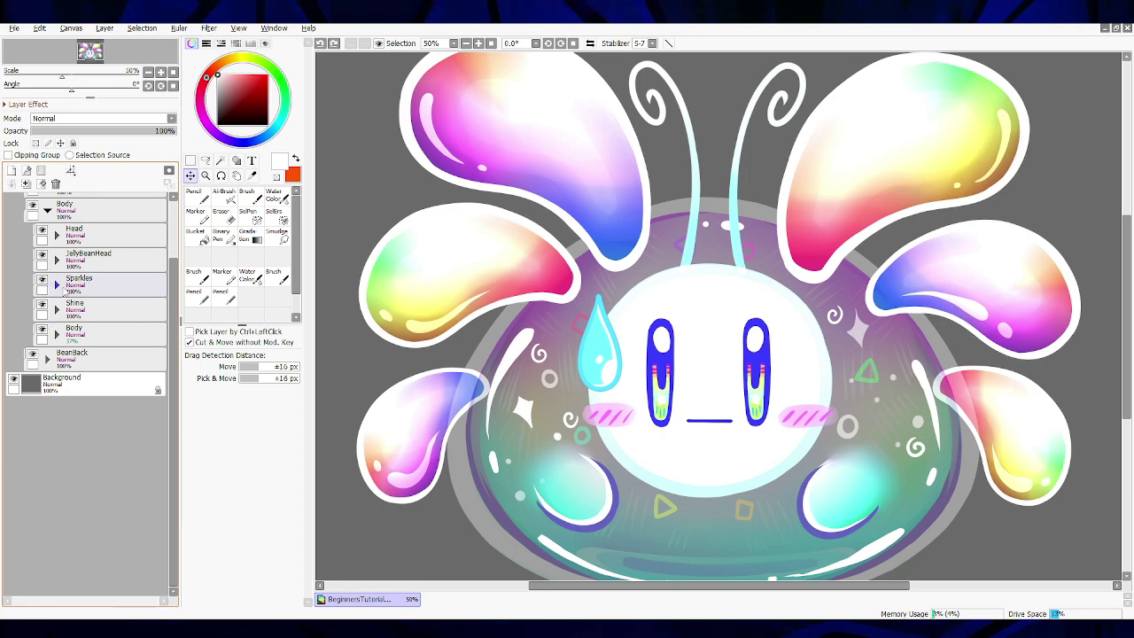
Step: Expand the Sparkles folder and toggle its 2_Colour and 1_Colour layers to check which sparkles each one holds
click(57, 285)
click(51, 305)
click(51, 305)
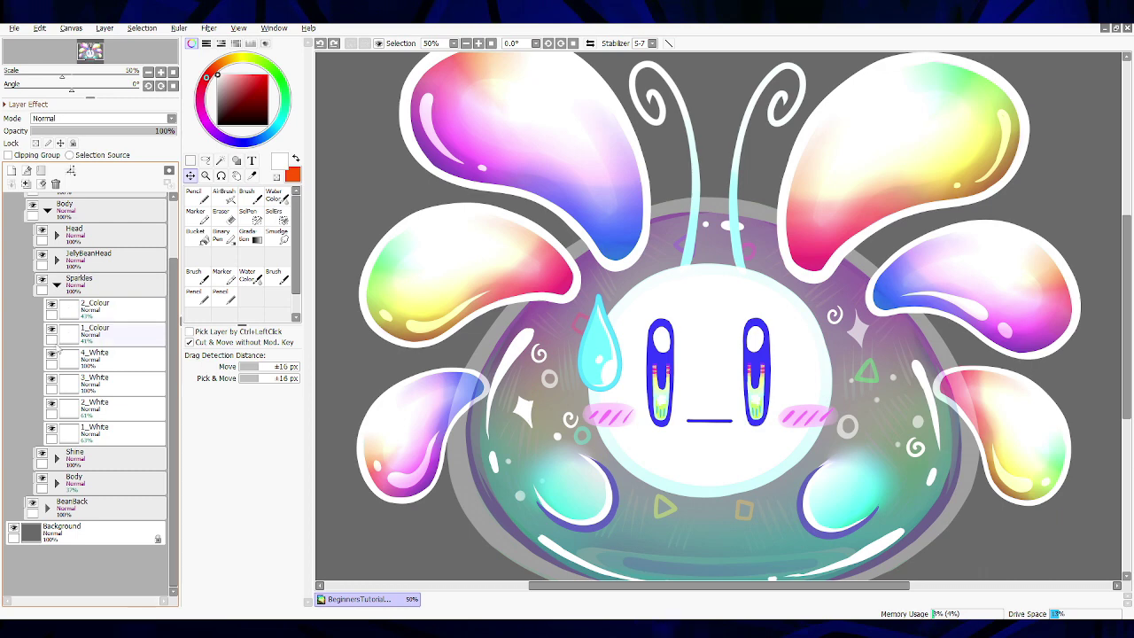
click(52, 330)
click(52, 330)
Step: Toggle the four White layers of the Sparkles folder one at a time to inspect their separation, and collapse the folder
click(52, 354)
click(52, 354)
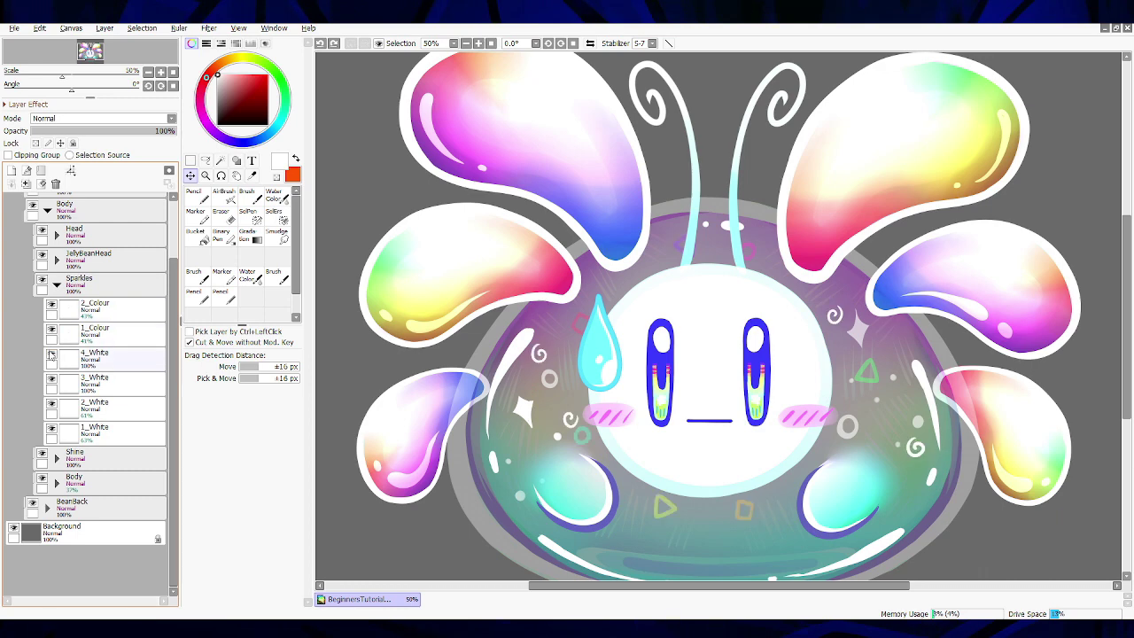
click(51, 380)
click(51, 380)
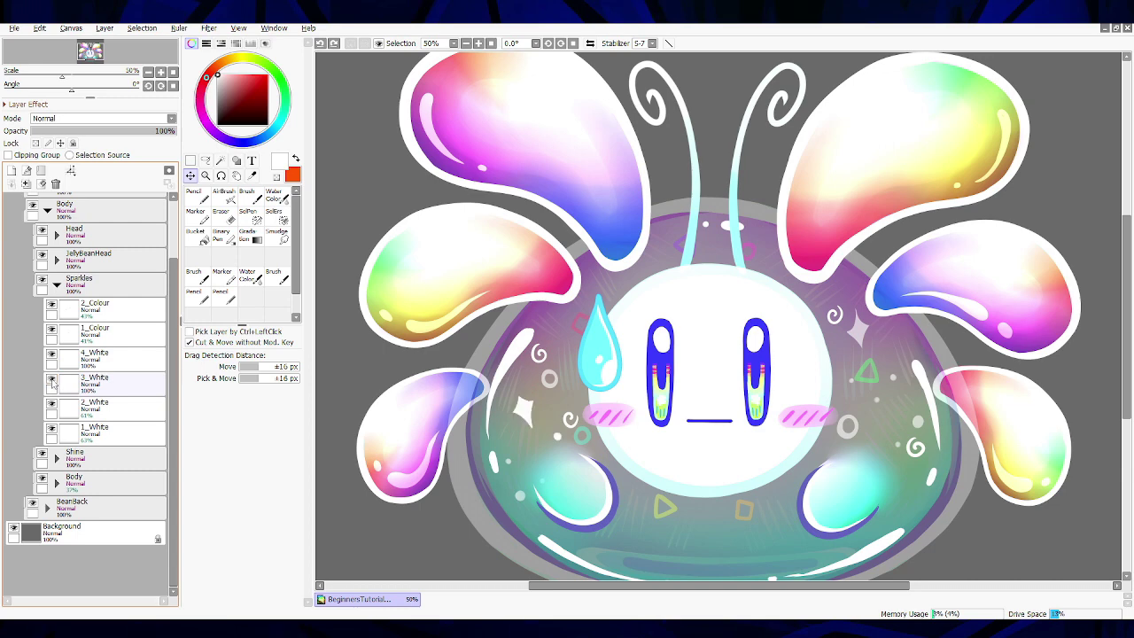
click(51, 429)
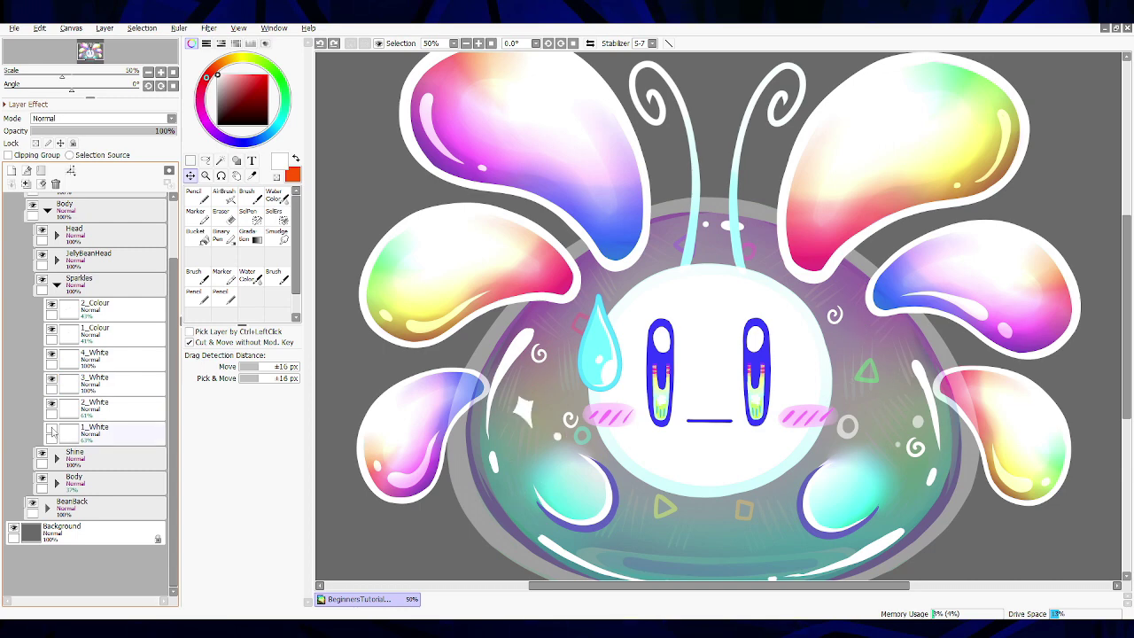
click(51, 429)
click(51, 406)
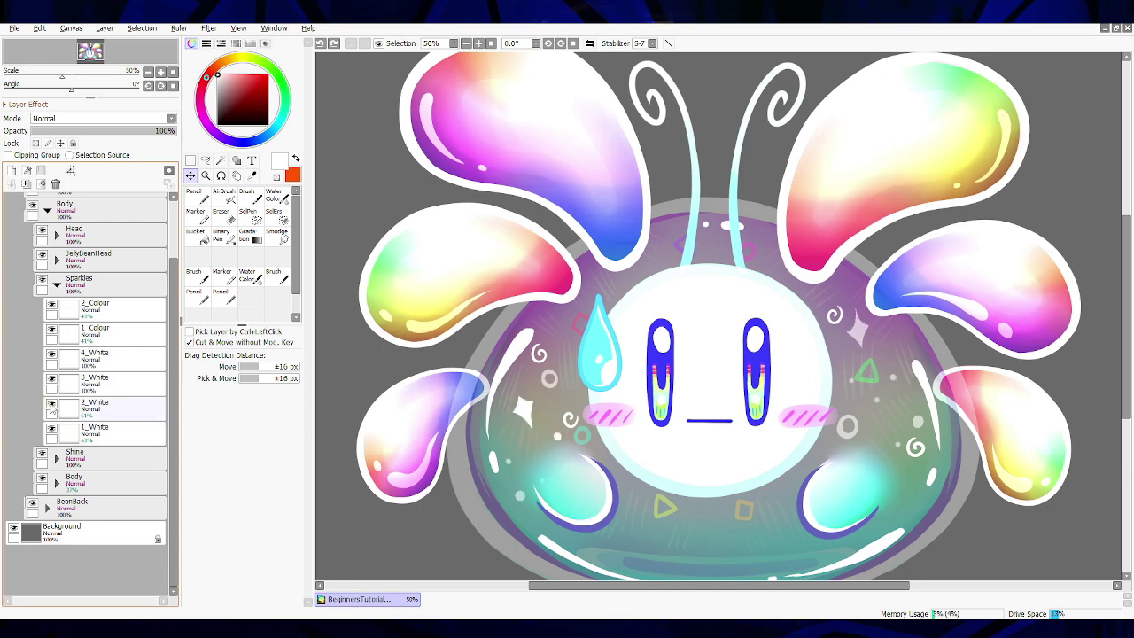
click(51, 405)
click(52, 381)
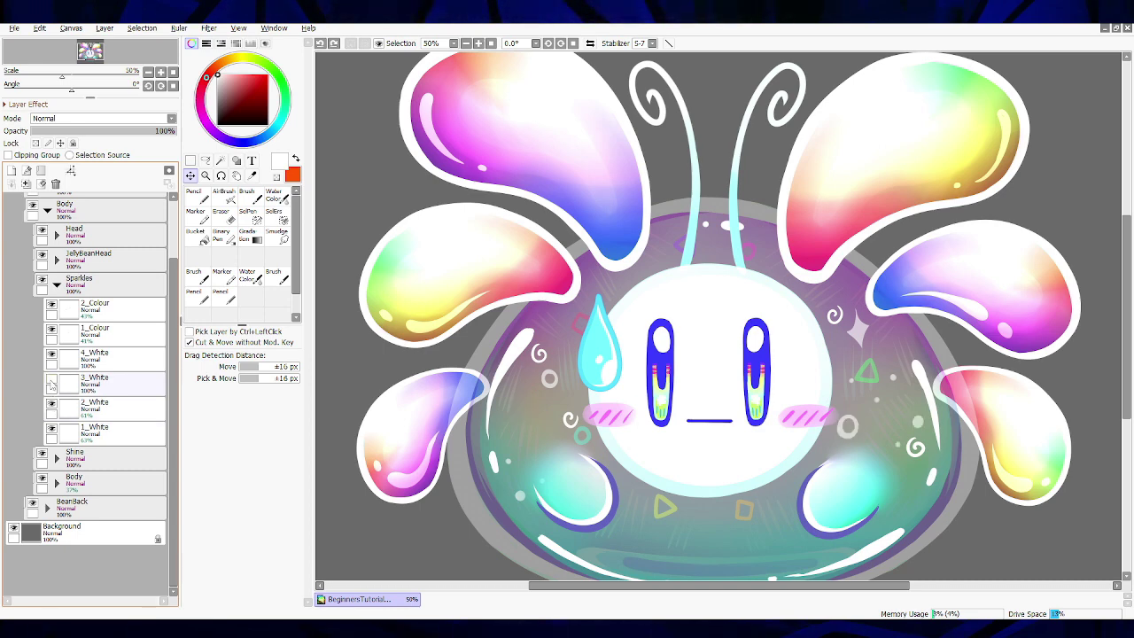
click(51, 381)
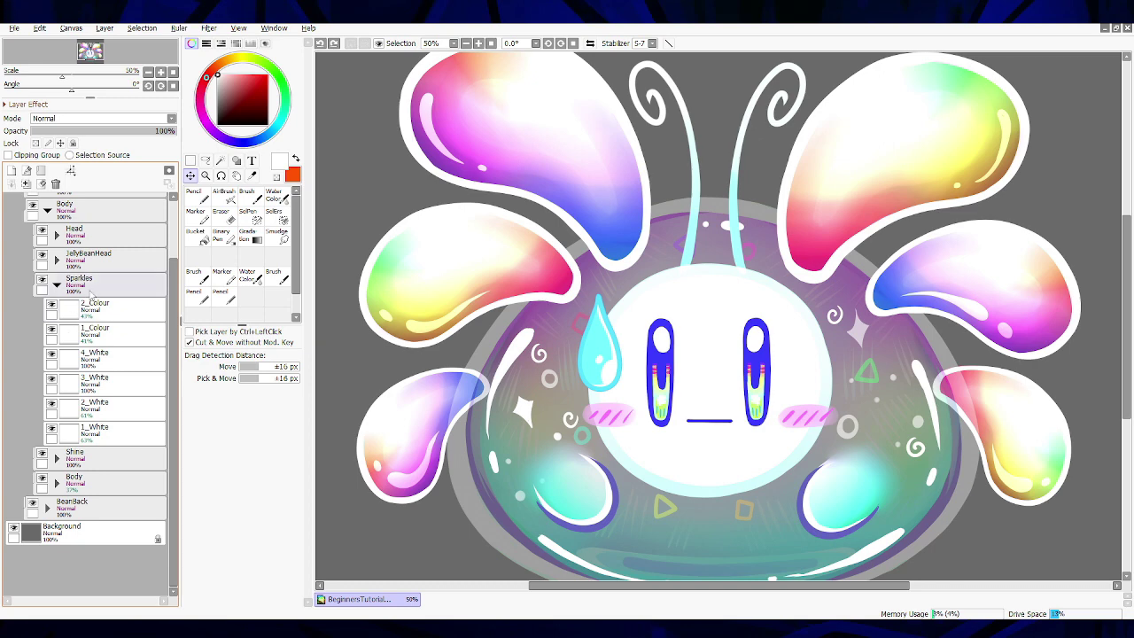
click(57, 284)
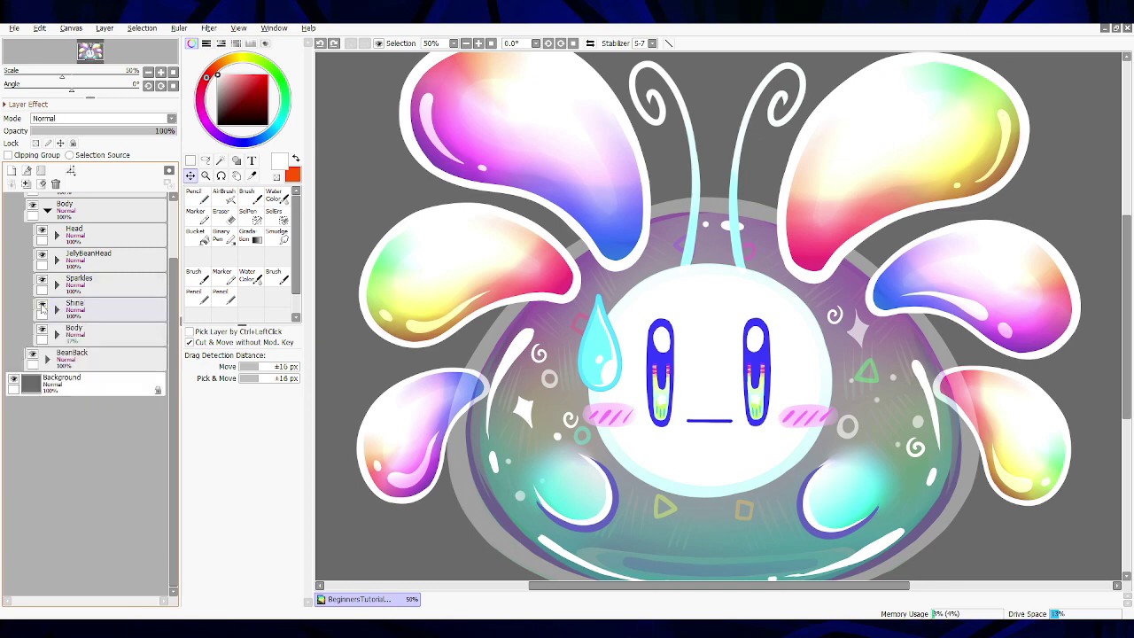
Step: Expand the body's Shine folder and switch layers 1, 2, 4 and 5 off and on to identify each highlight
click(57, 310)
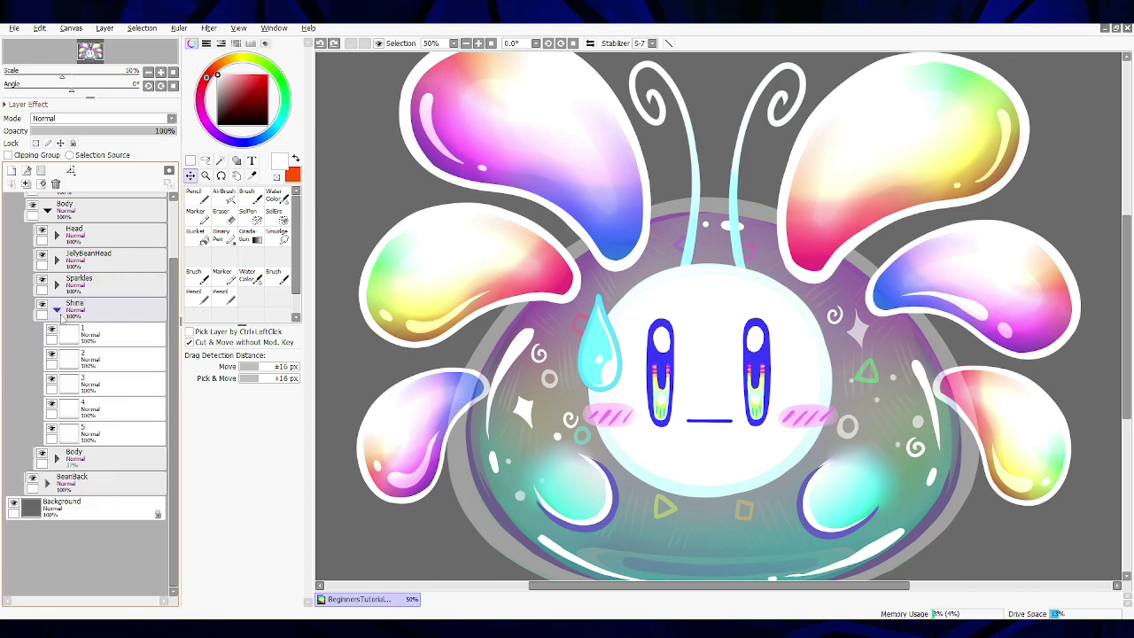
click(51, 332)
click(51, 332)
click(51, 358)
click(51, 357)
click(52, 404)
click(52, 404)
click(51, 430)
click(51, 430)
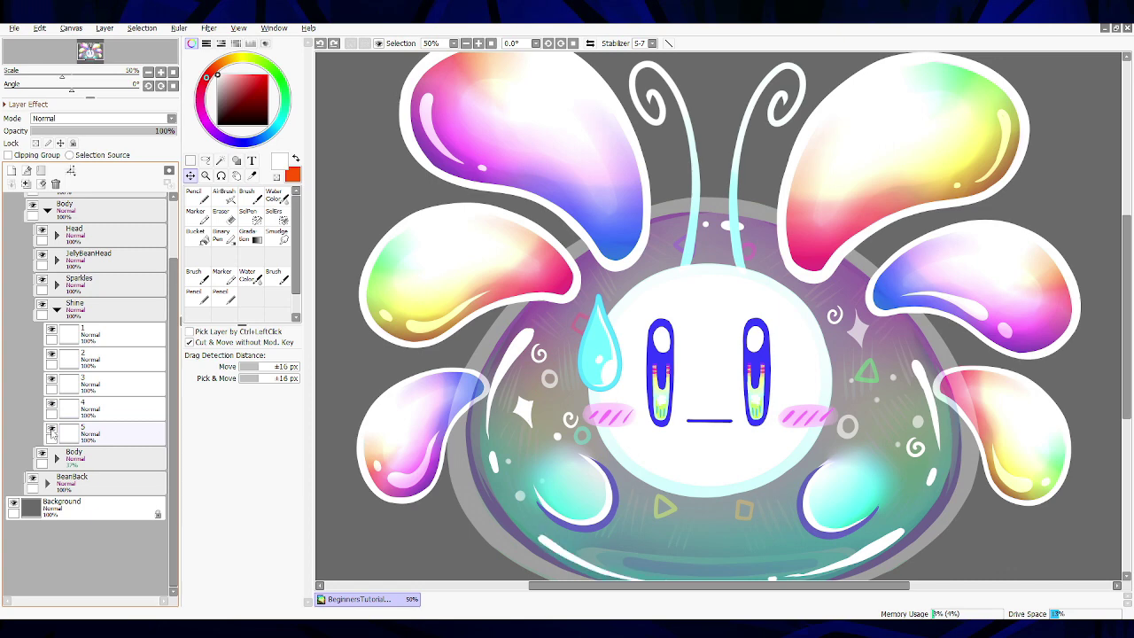
Step: Check Shine layer 3 by toggling it, and recheck Shine layers 2 and 4
click(51, 378)
click(51, 378)
click(52, 358)
click(52, 404)
click(51, 403)
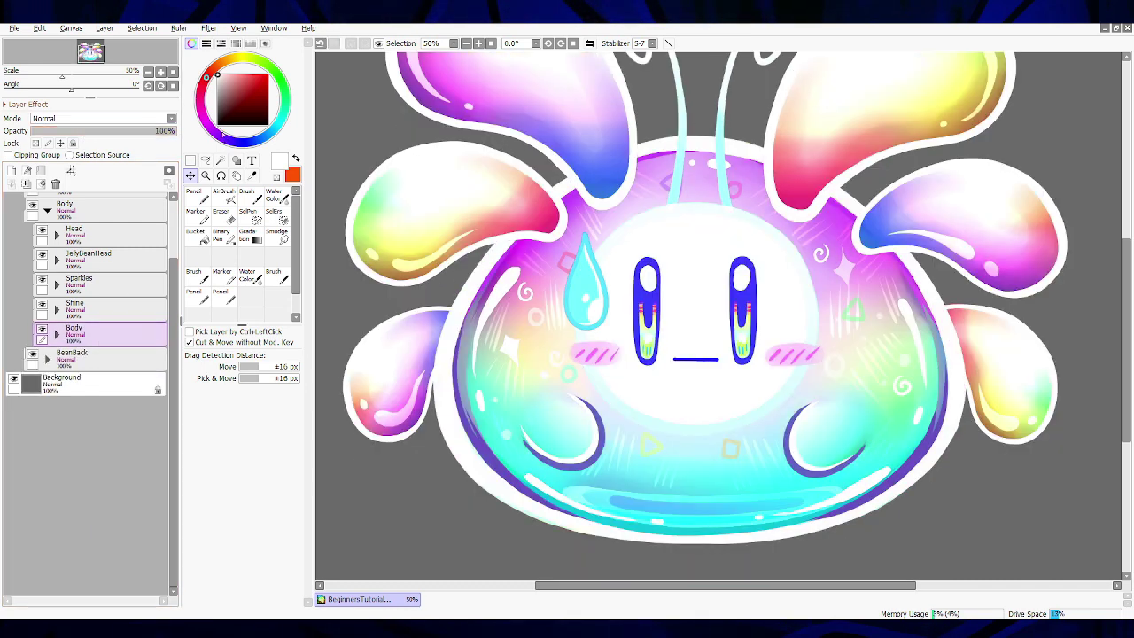
Step: Expand the inner Body folder, select its Shadow and CrossHatch layers, and toggle CrossHatch and BodyBase to inspect how the body is layered
click(56, 334)
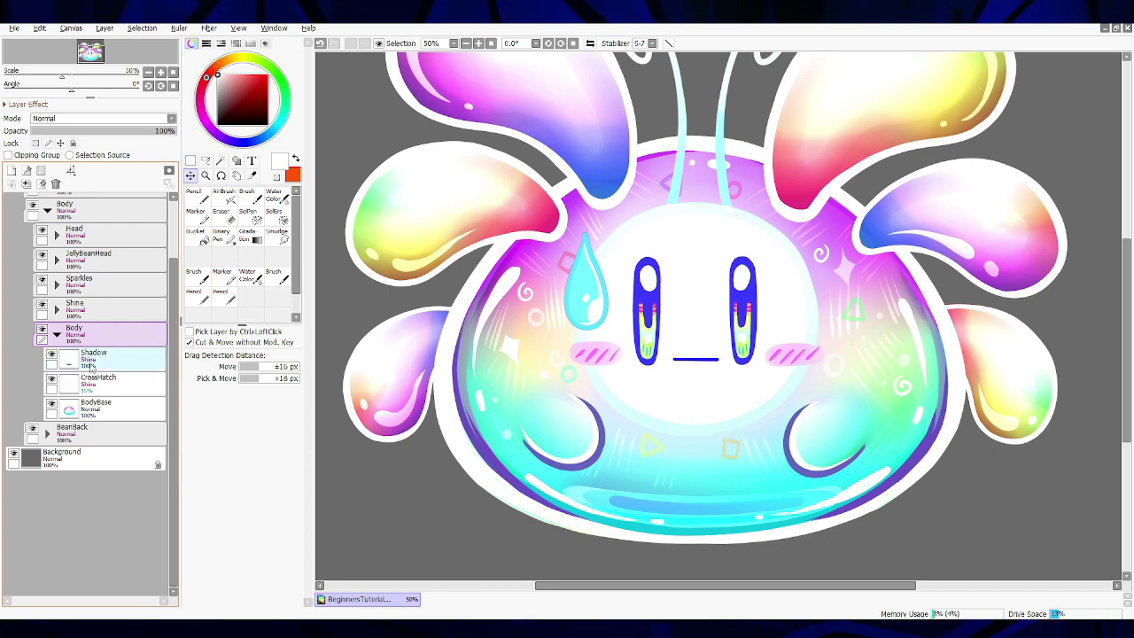
click(66, 365)
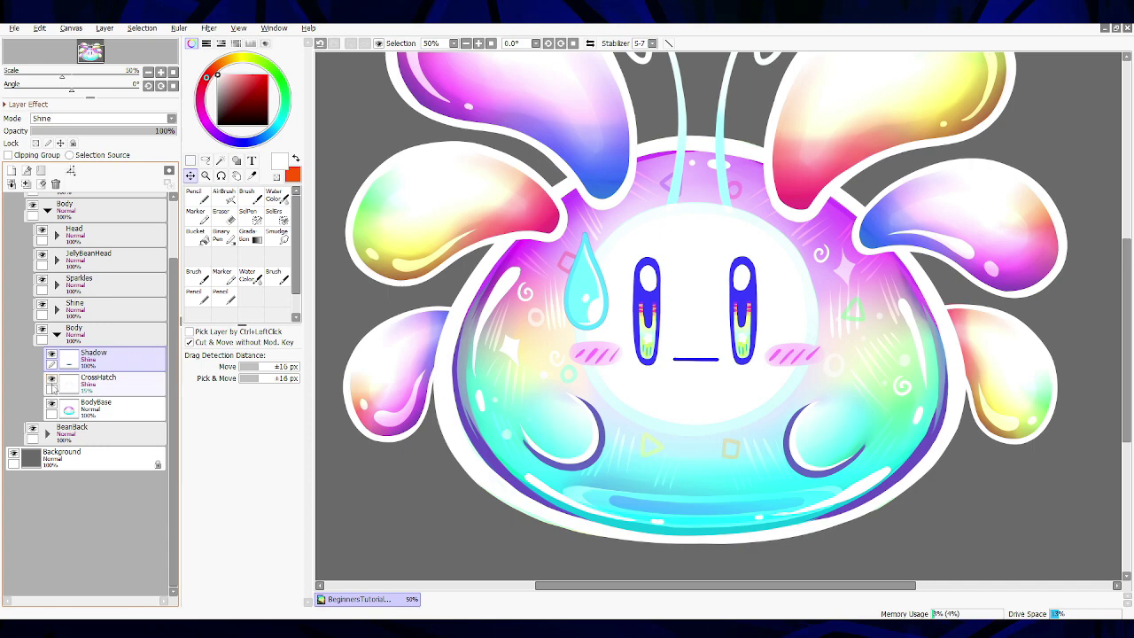
click(50, 381)
click(50, 381)
click(51, 381)
click(51, 381)
click(52, 382)
click(51, 382)
click(97, 383)
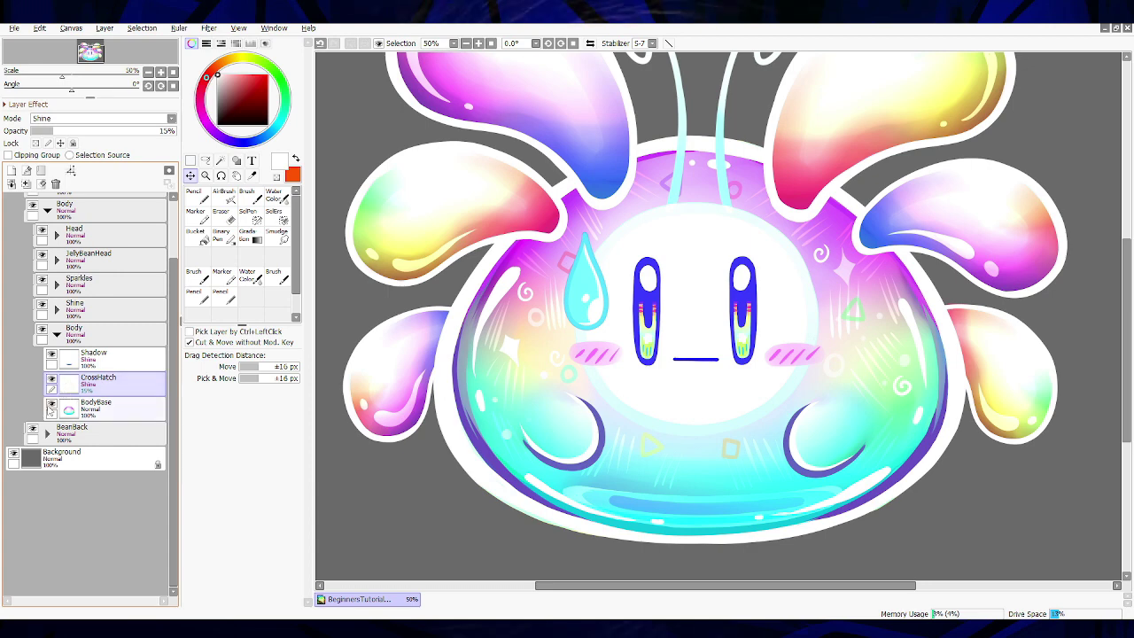
click(52, 406)
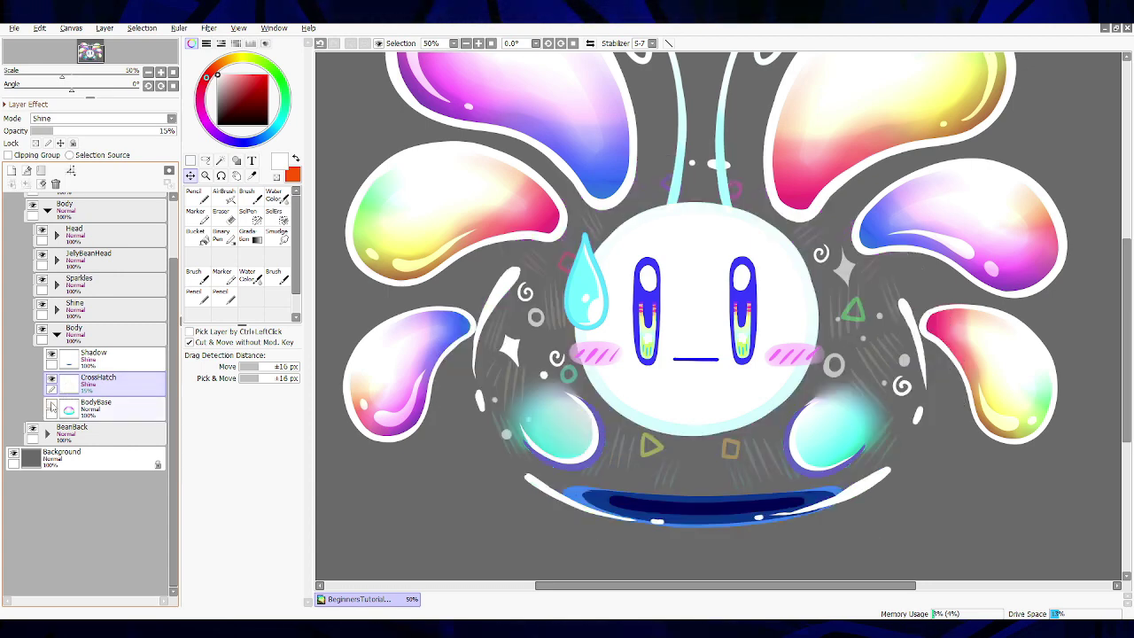
click(51, 406)
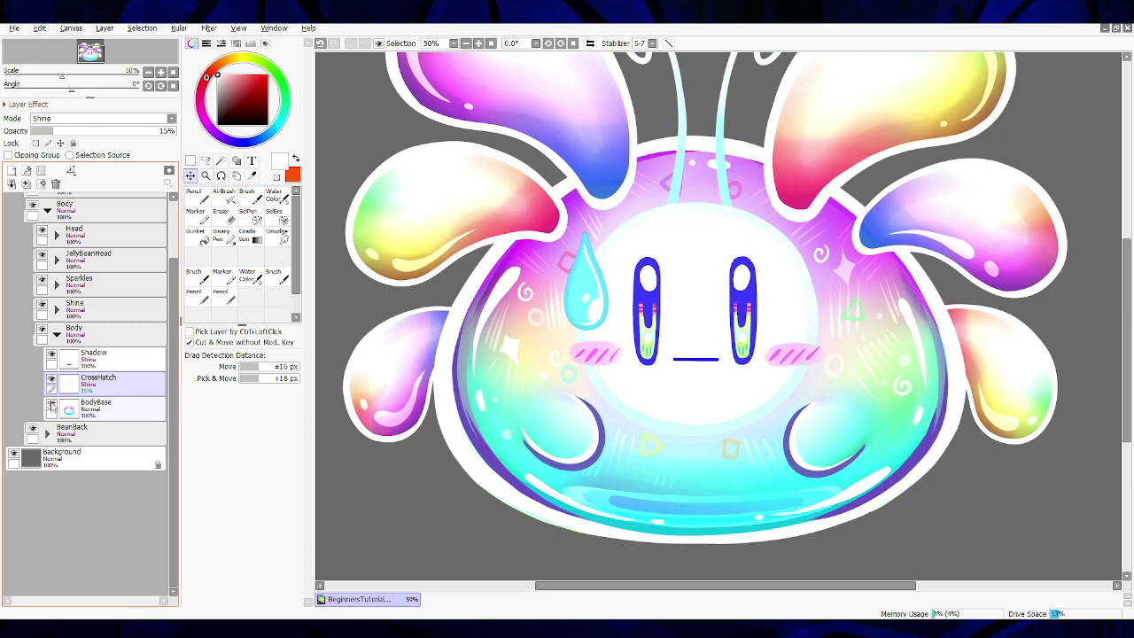
Step: Hide Shine, Sparkles, CrossHatch and Shadow to view the bare body base, and show the layers again
click(41, 307)
click(41, 283)
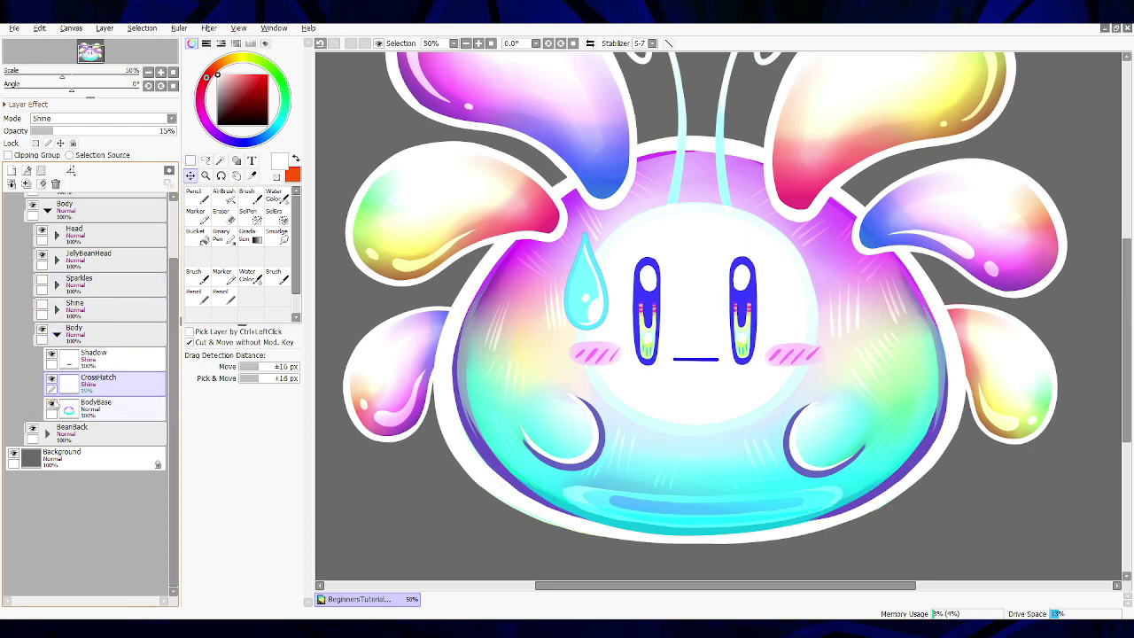
click(51, 377)
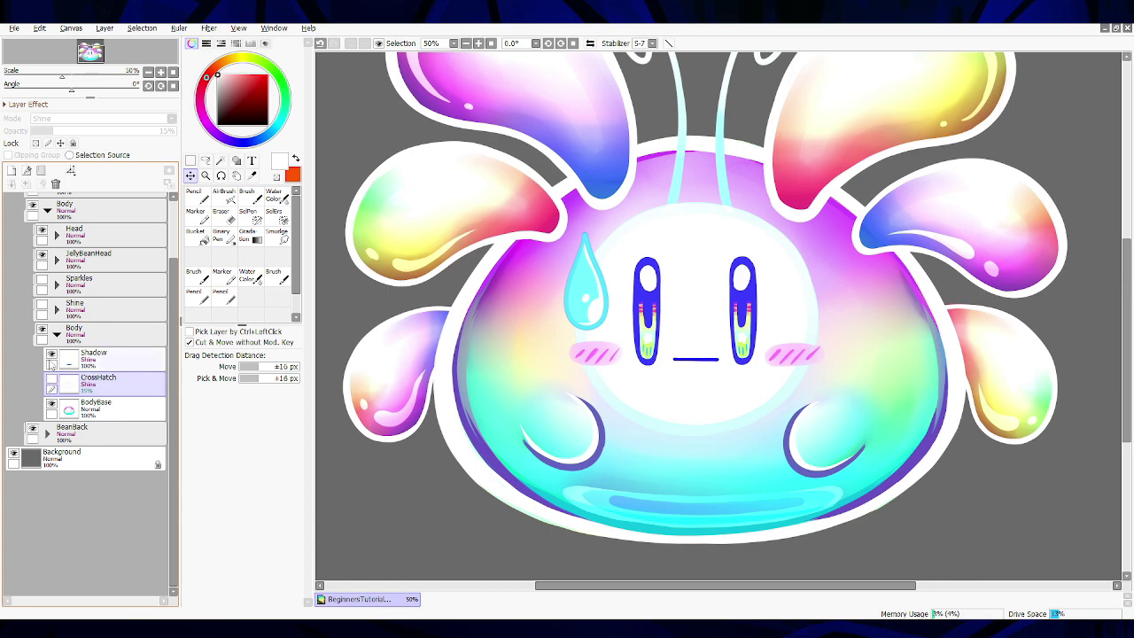
click(51, 359)
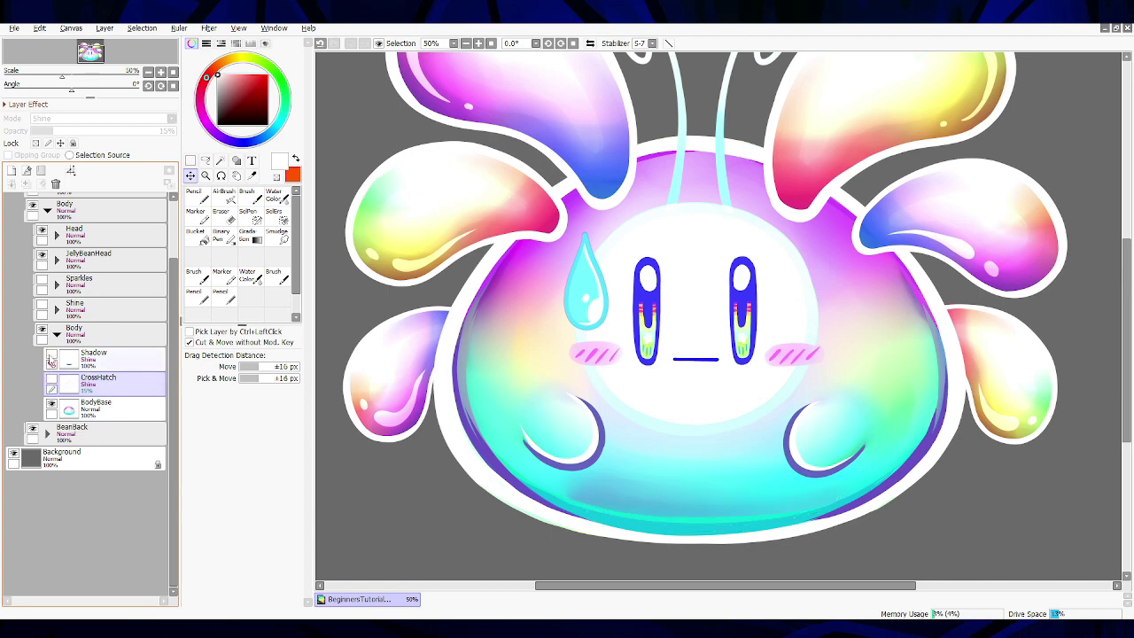
click(52, 359)
click(52, 378)
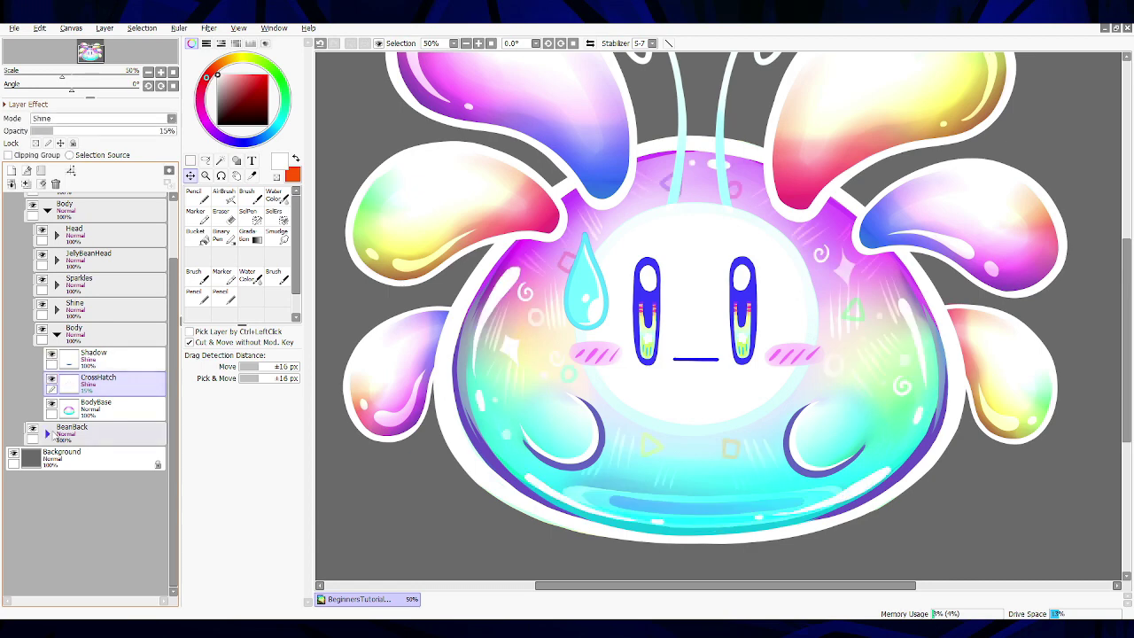
Step: Expand the BeanBack folder, collapse the inner Body folder, and toggle bean folders 2 and 1 to see which back bean each contains
click(47, 434)
scroll(443, 374, down, 3)
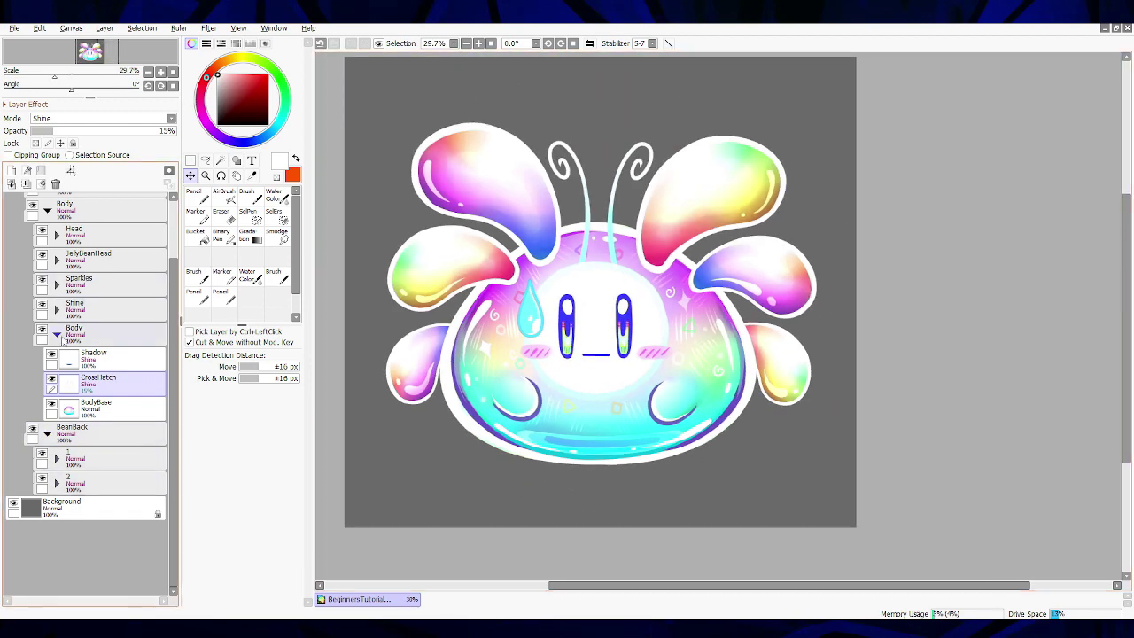
click(57, 335)
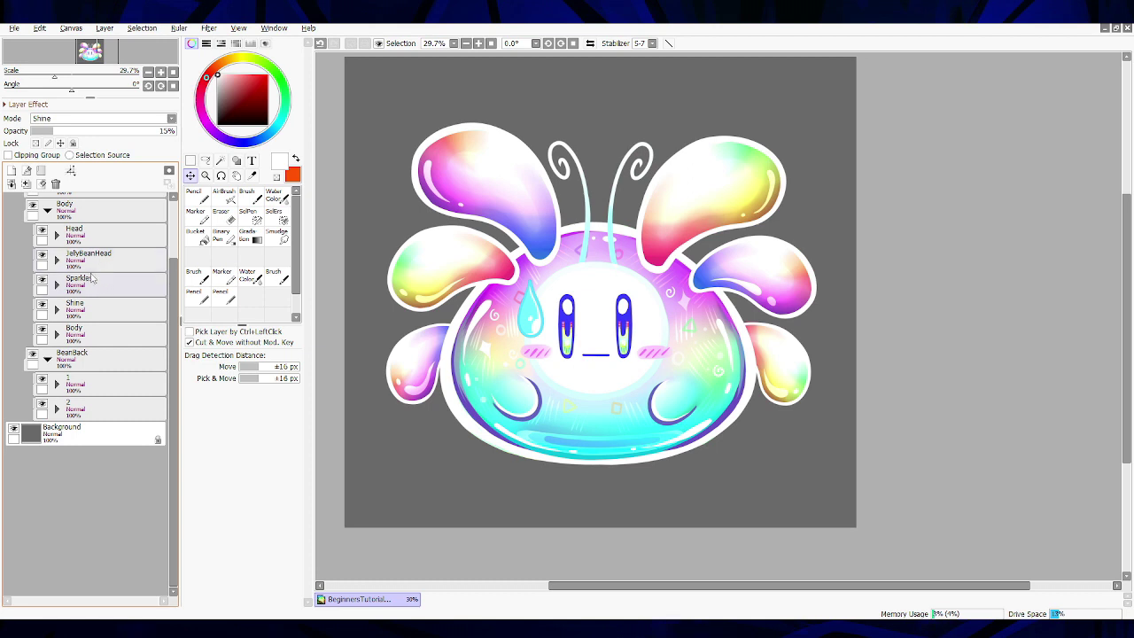
click(42, 406)
click(42, 406)
click(41, 383)
click(42, 384)
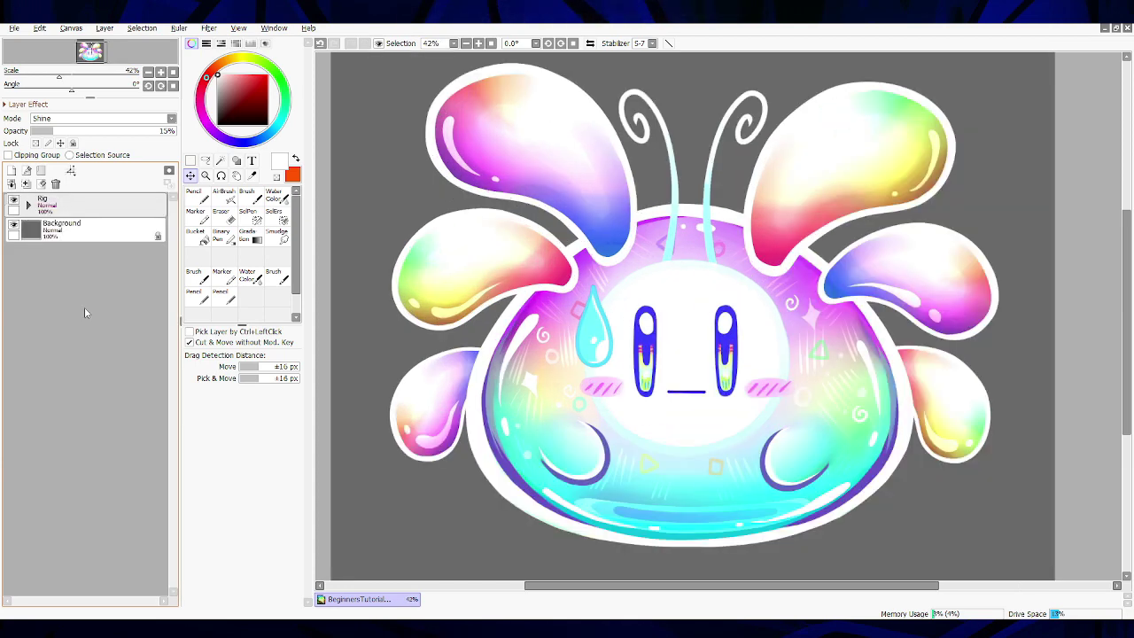